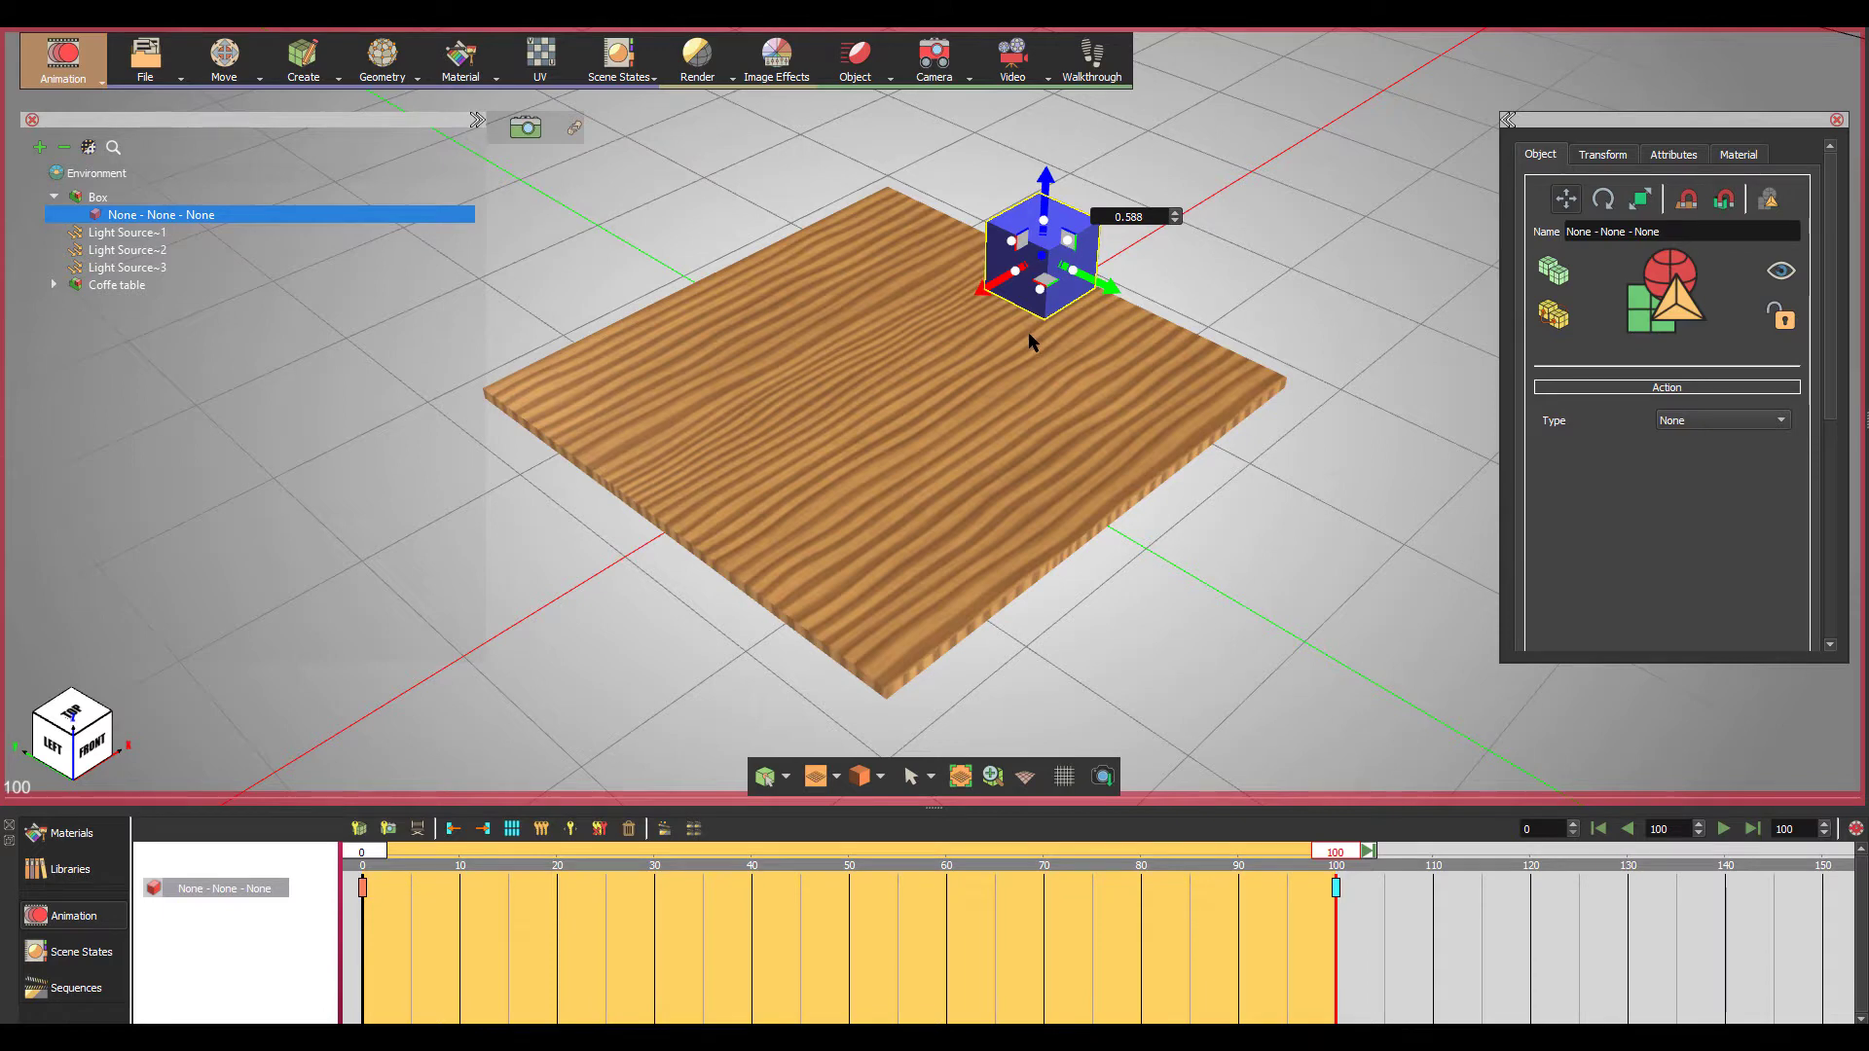
Step: Play the blue box's animation from the first frame and return the timeline to frame 0
left_click(1597, 828)
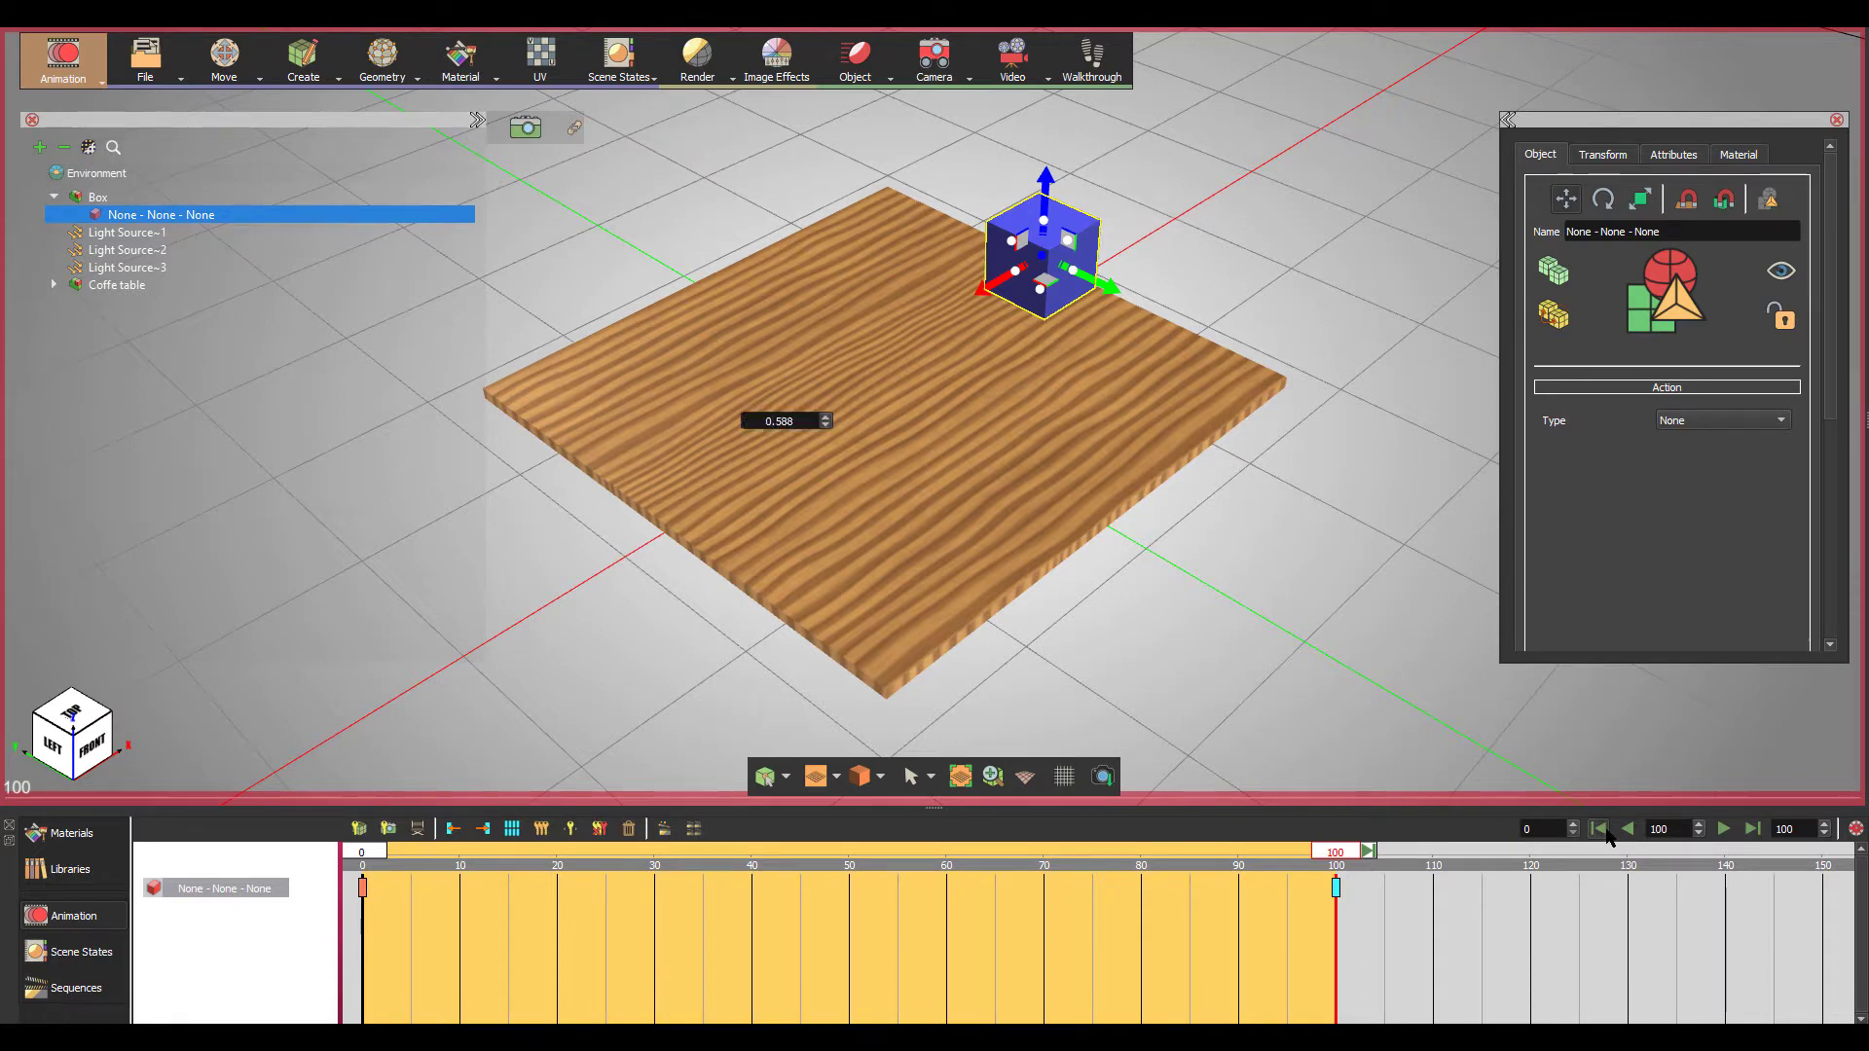
left_click(1724, 828)
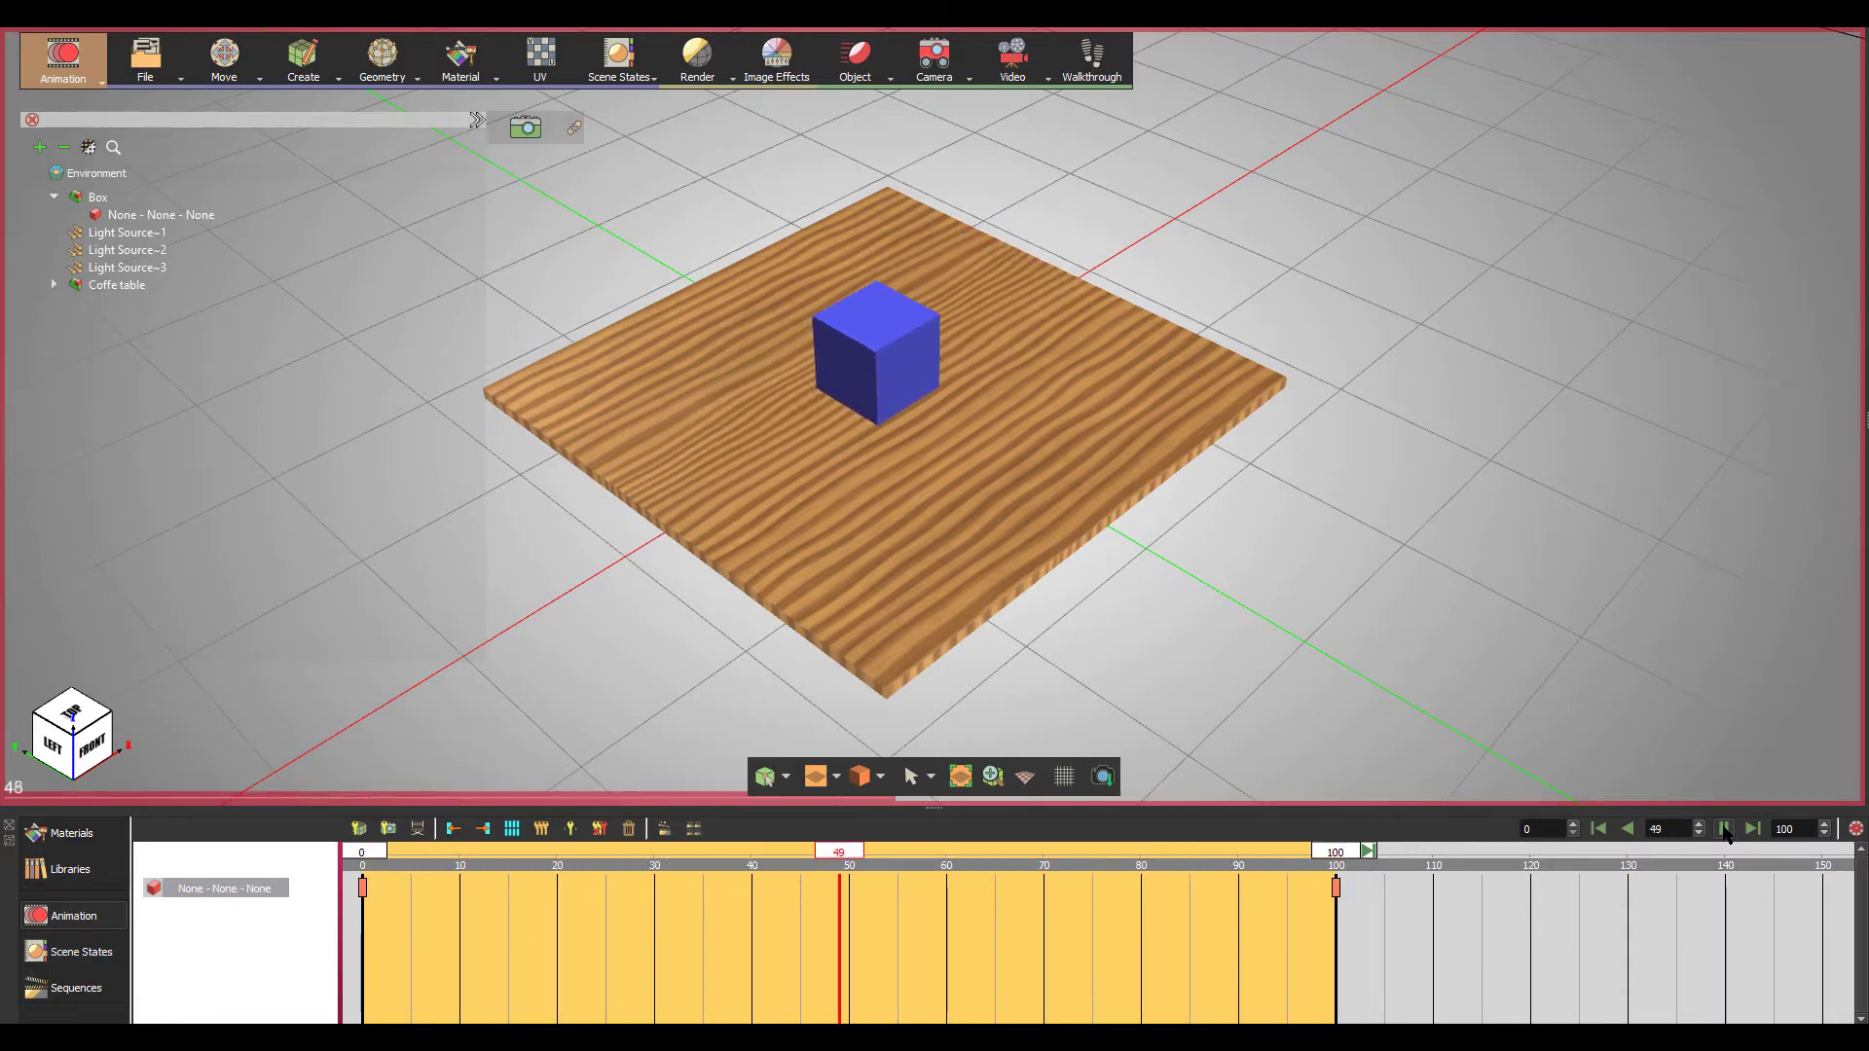
left_click(1725, 829)
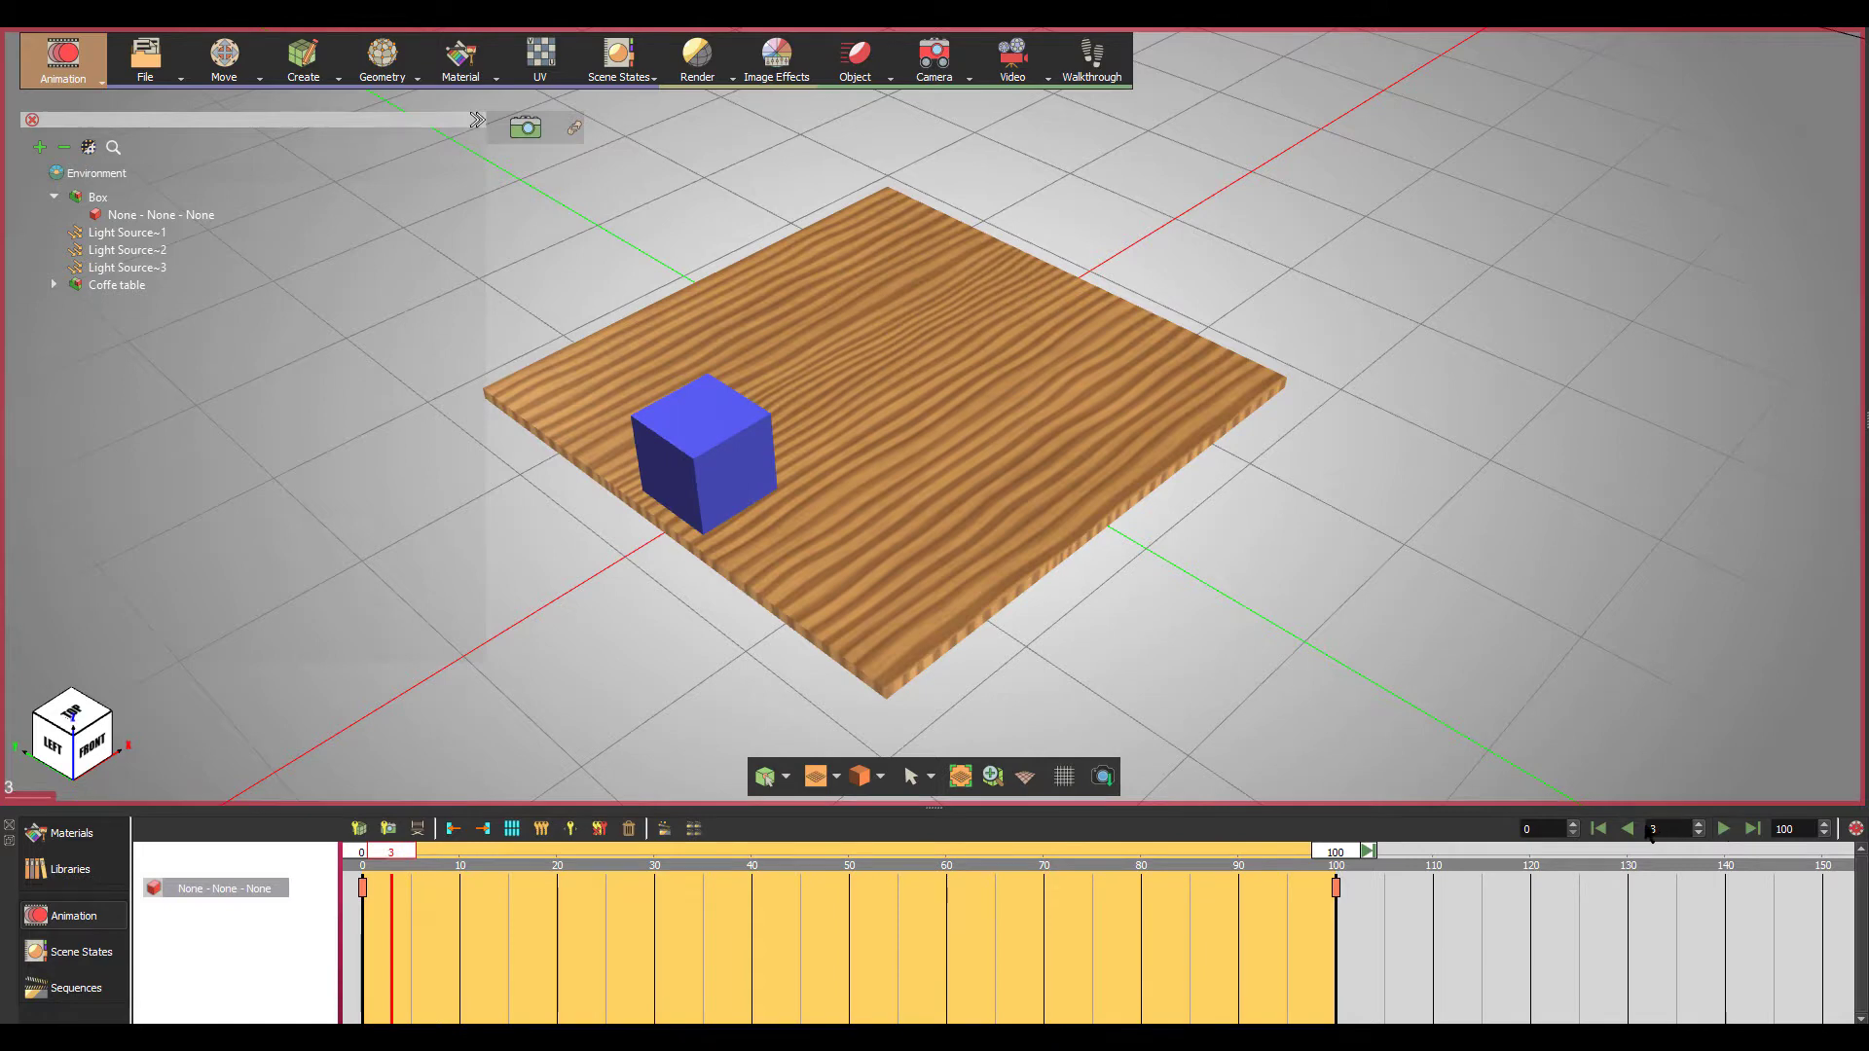
left_click(1625, 830)
left_click(1623, 830)
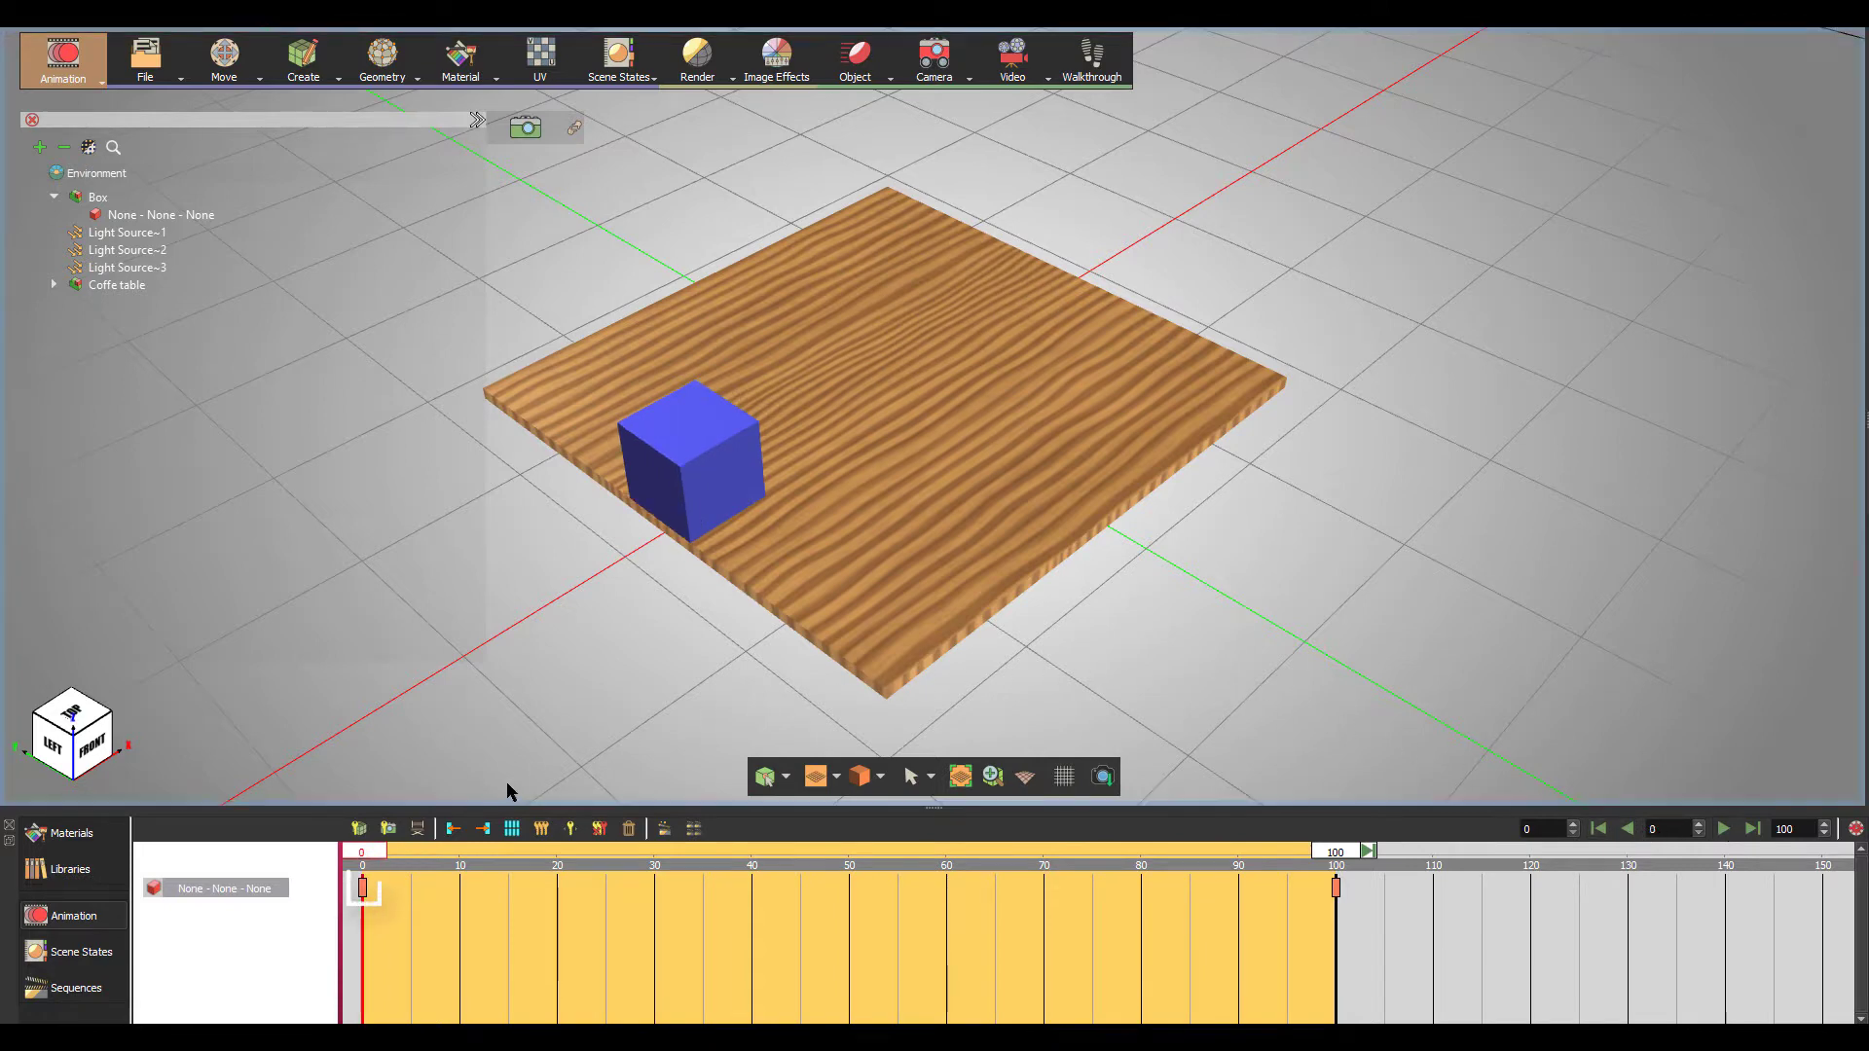
Step: Set the box's keyframe at frame 0 to Auto Ease Out, then preview the animation and rewind it
left_click(364, 887)
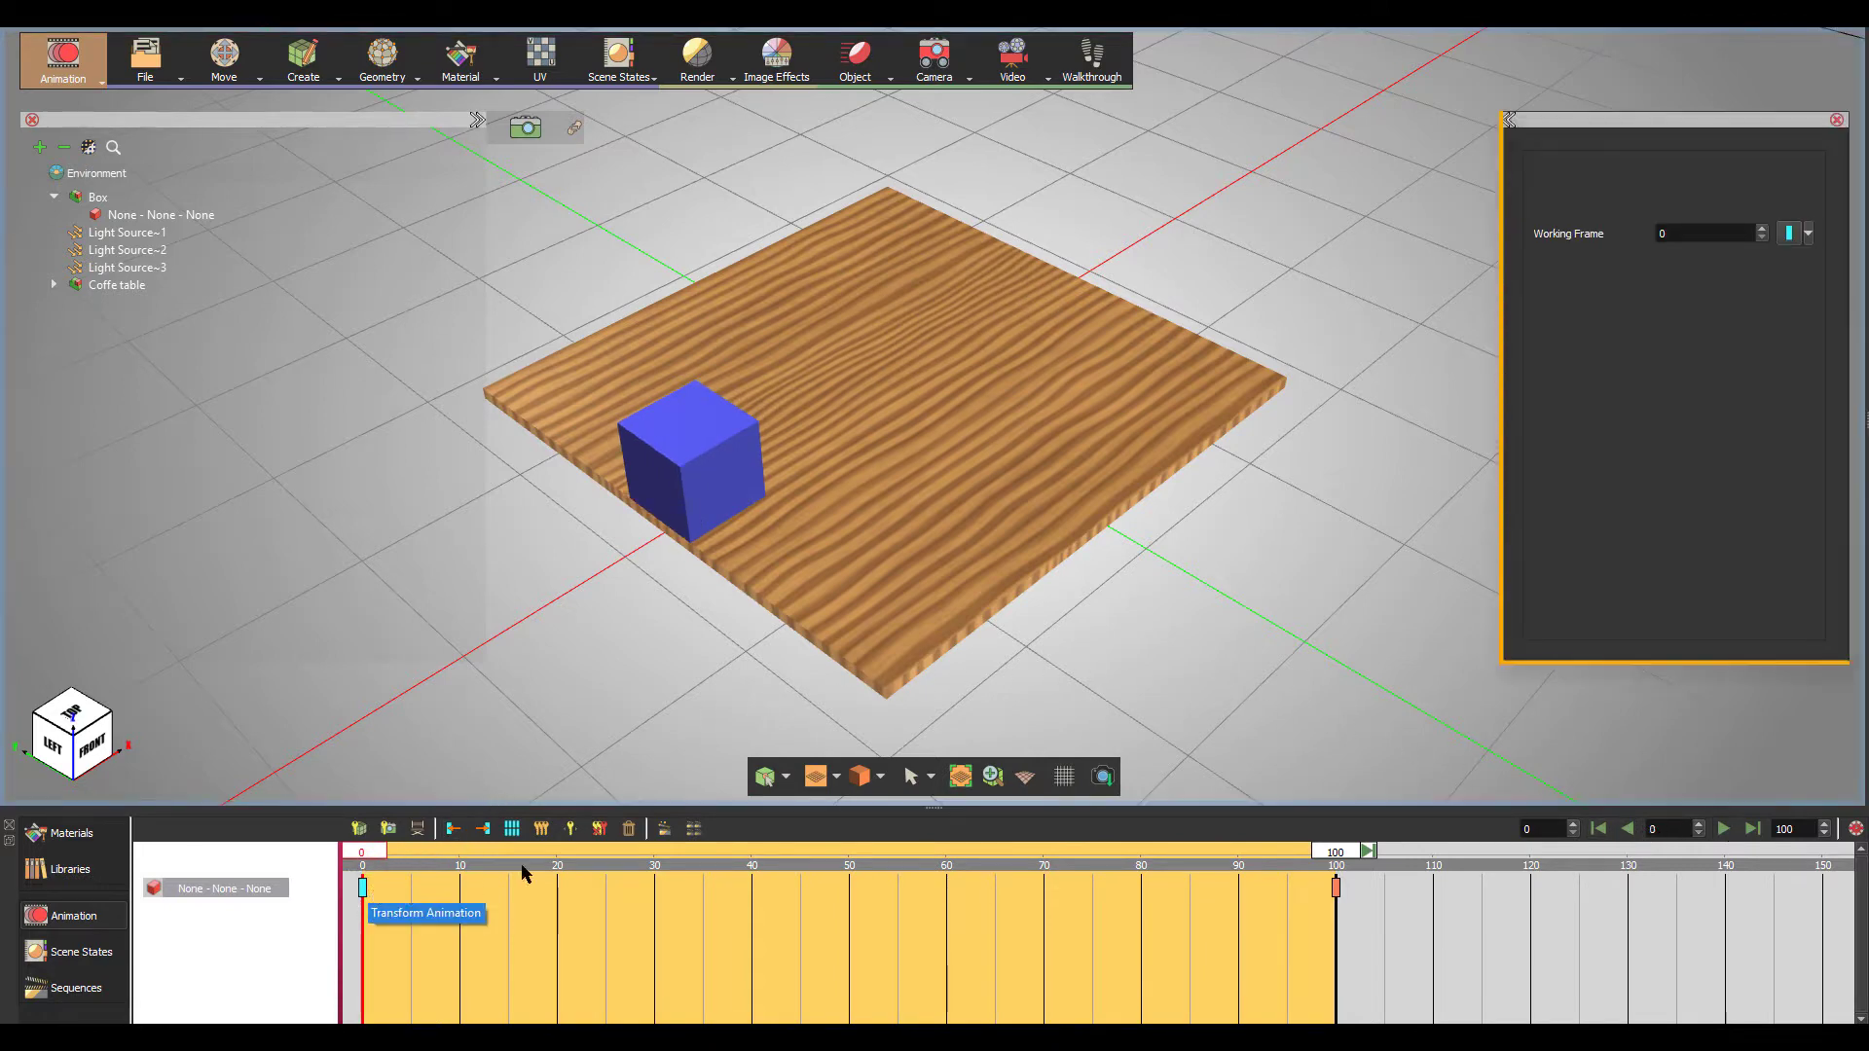
left_click(1808, 234)
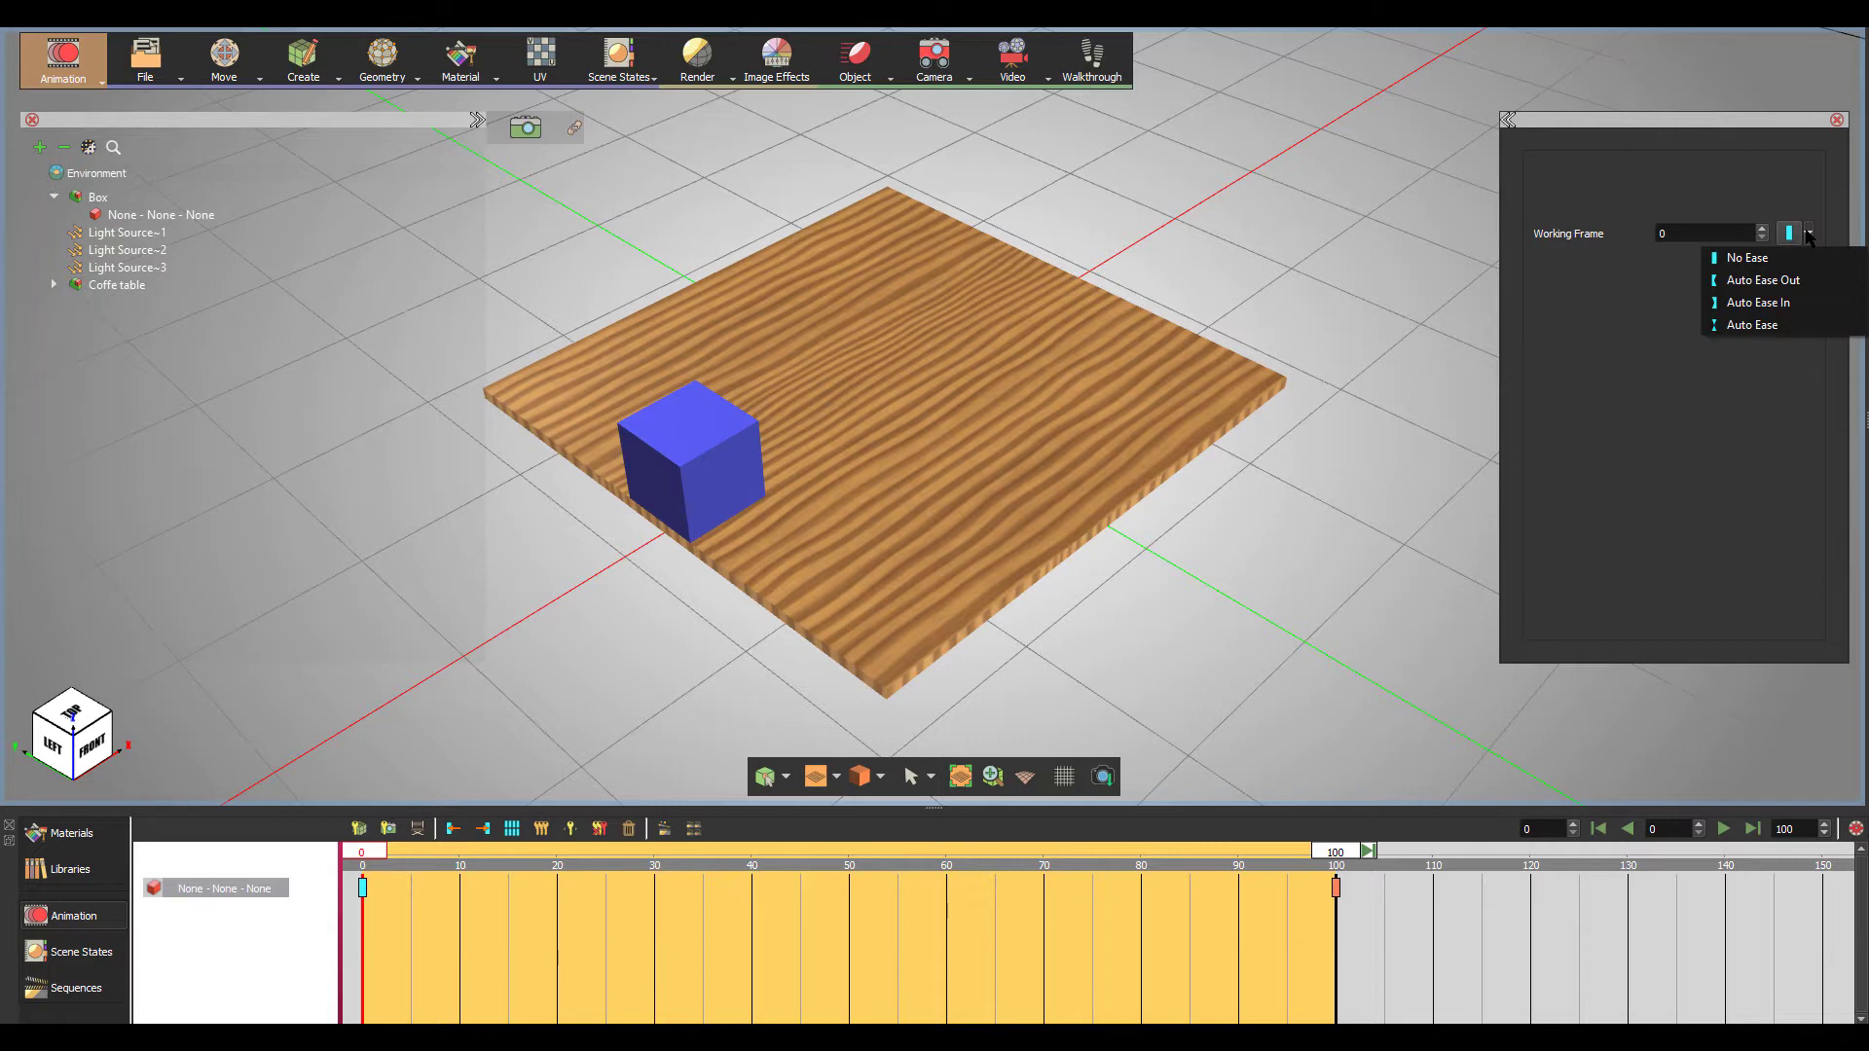
left_click(1813, 281)
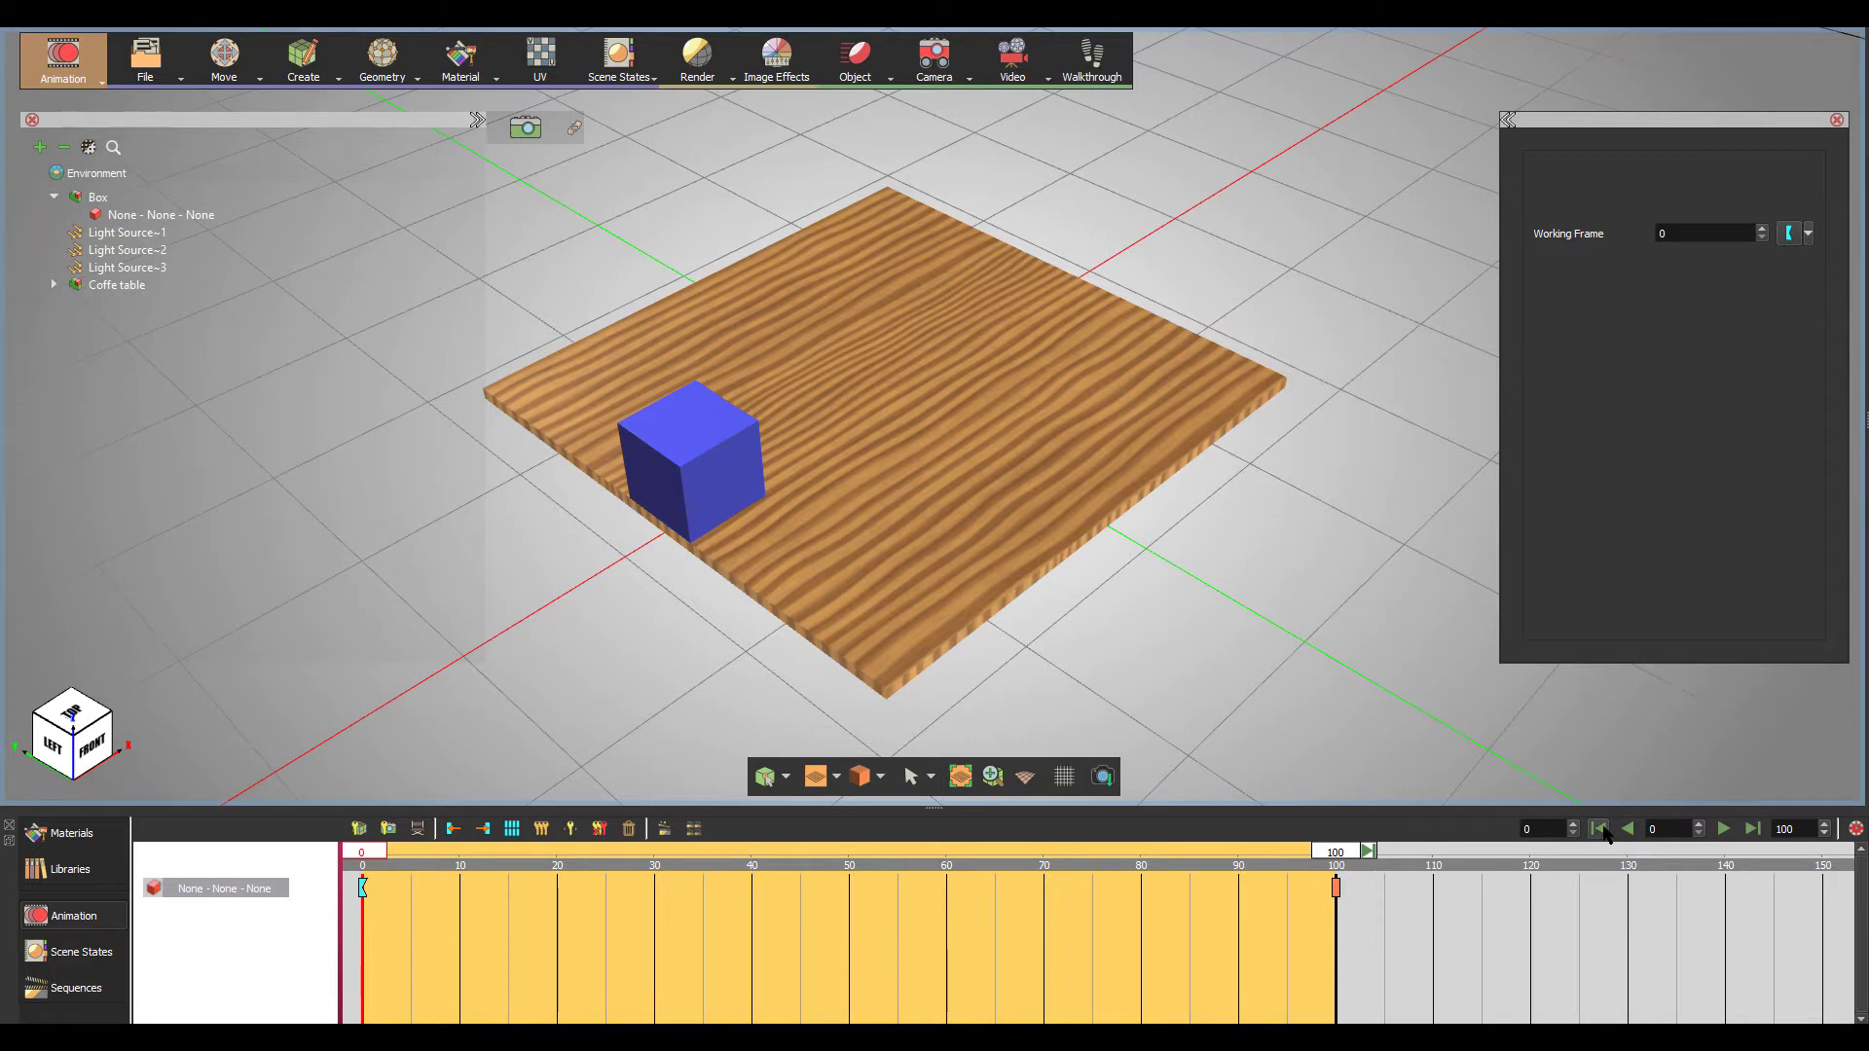
left_click(1723, 829)
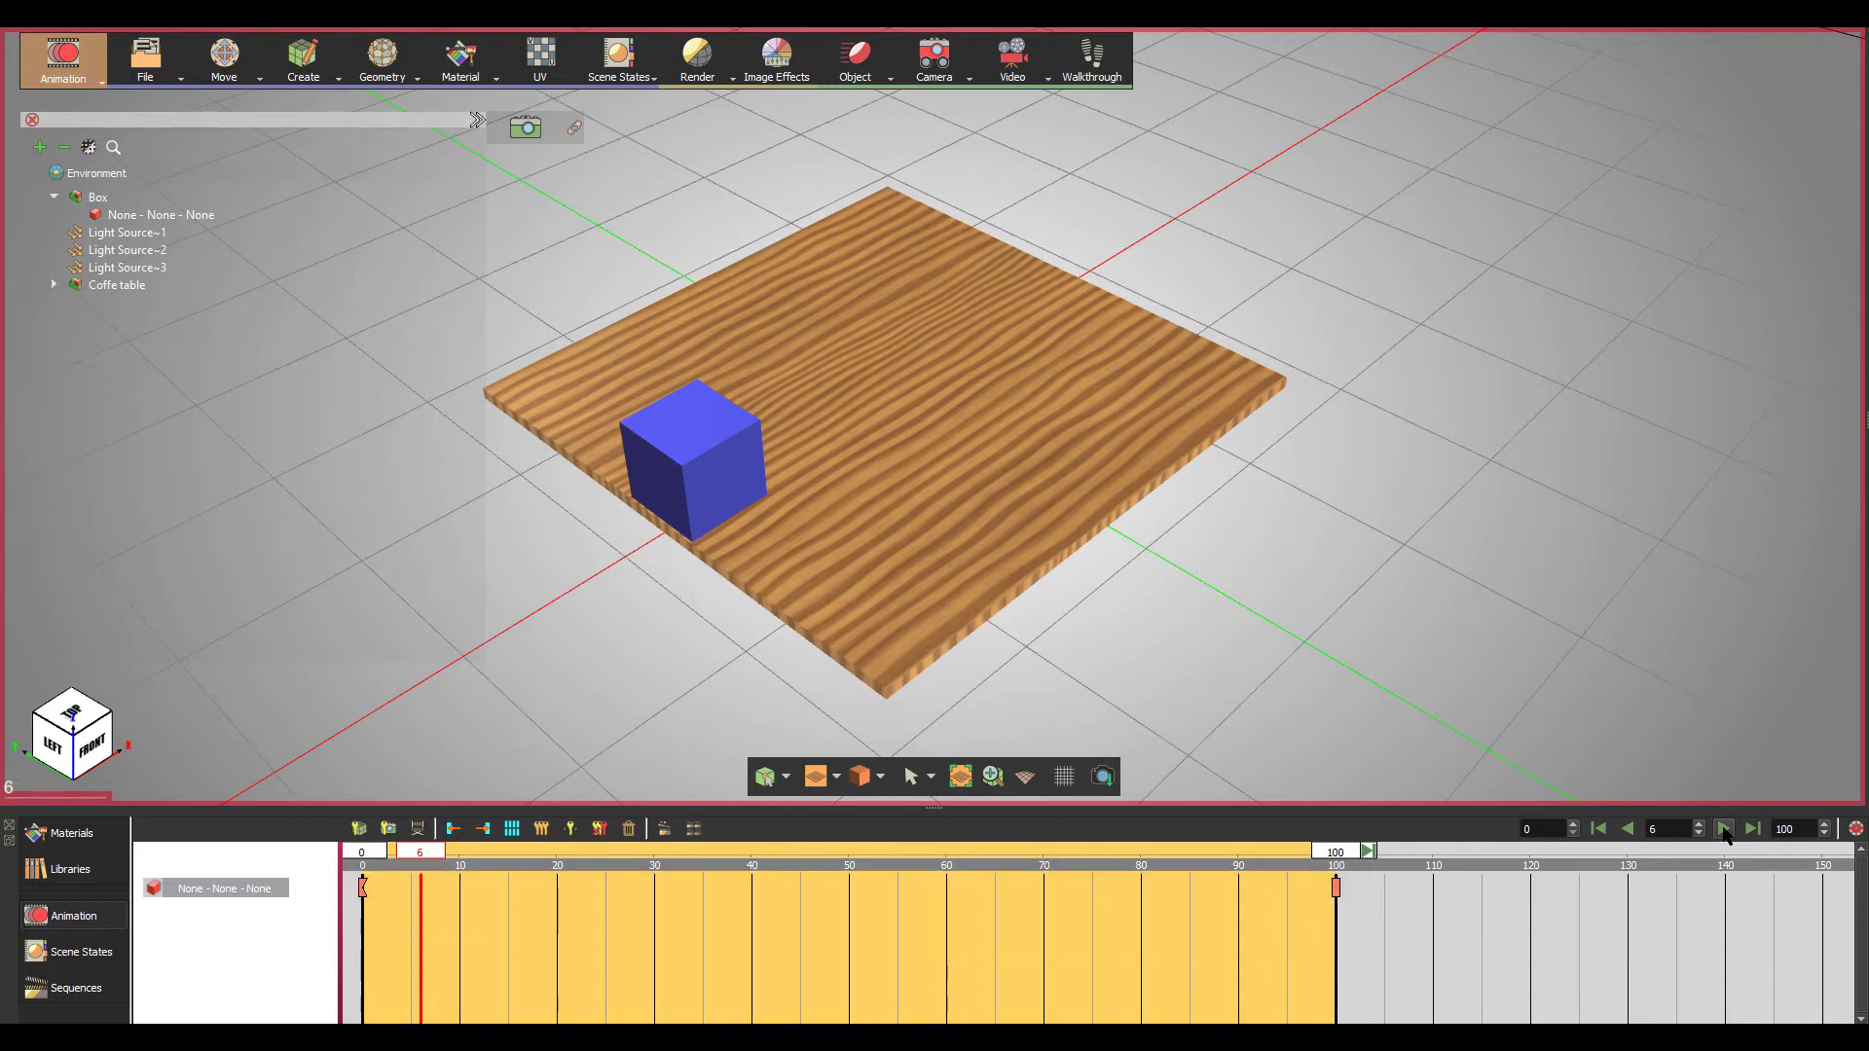
left_click(1601, 828)
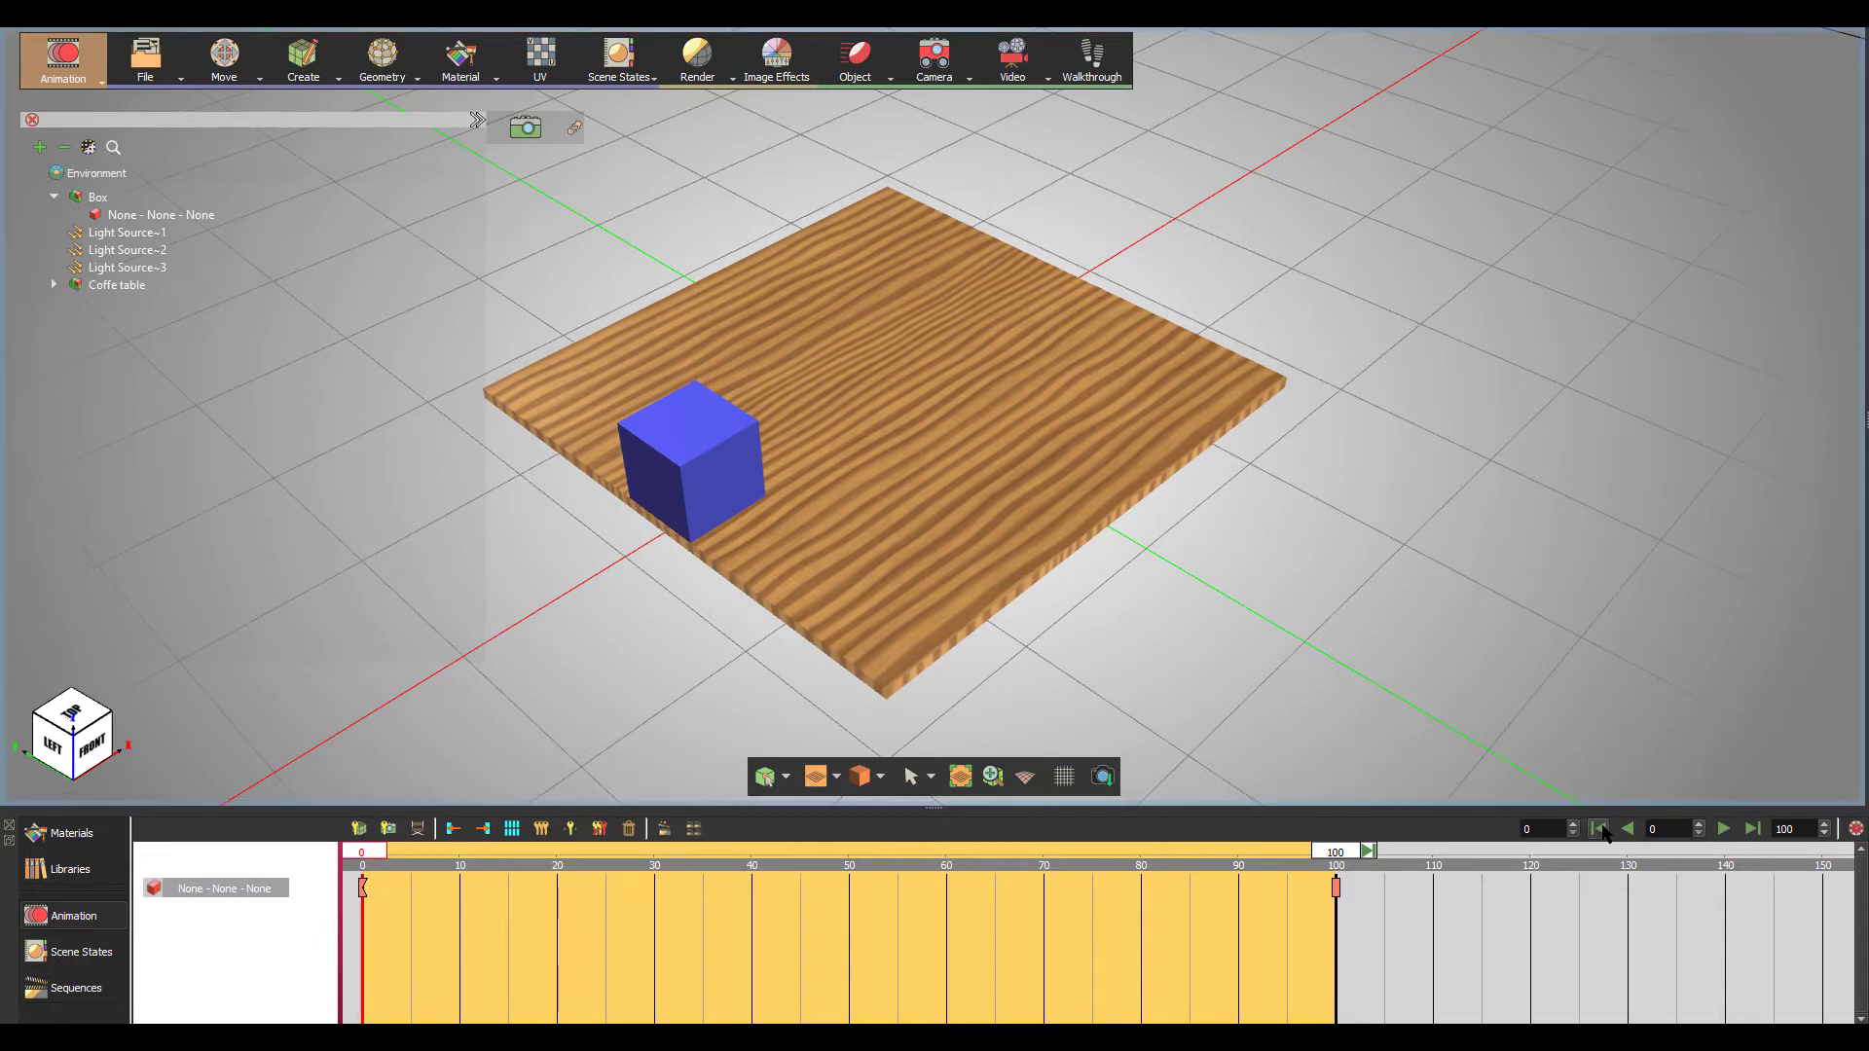
Step: Set the box's keyframe at frame 0 back to No Ease
left_click(363, 888)
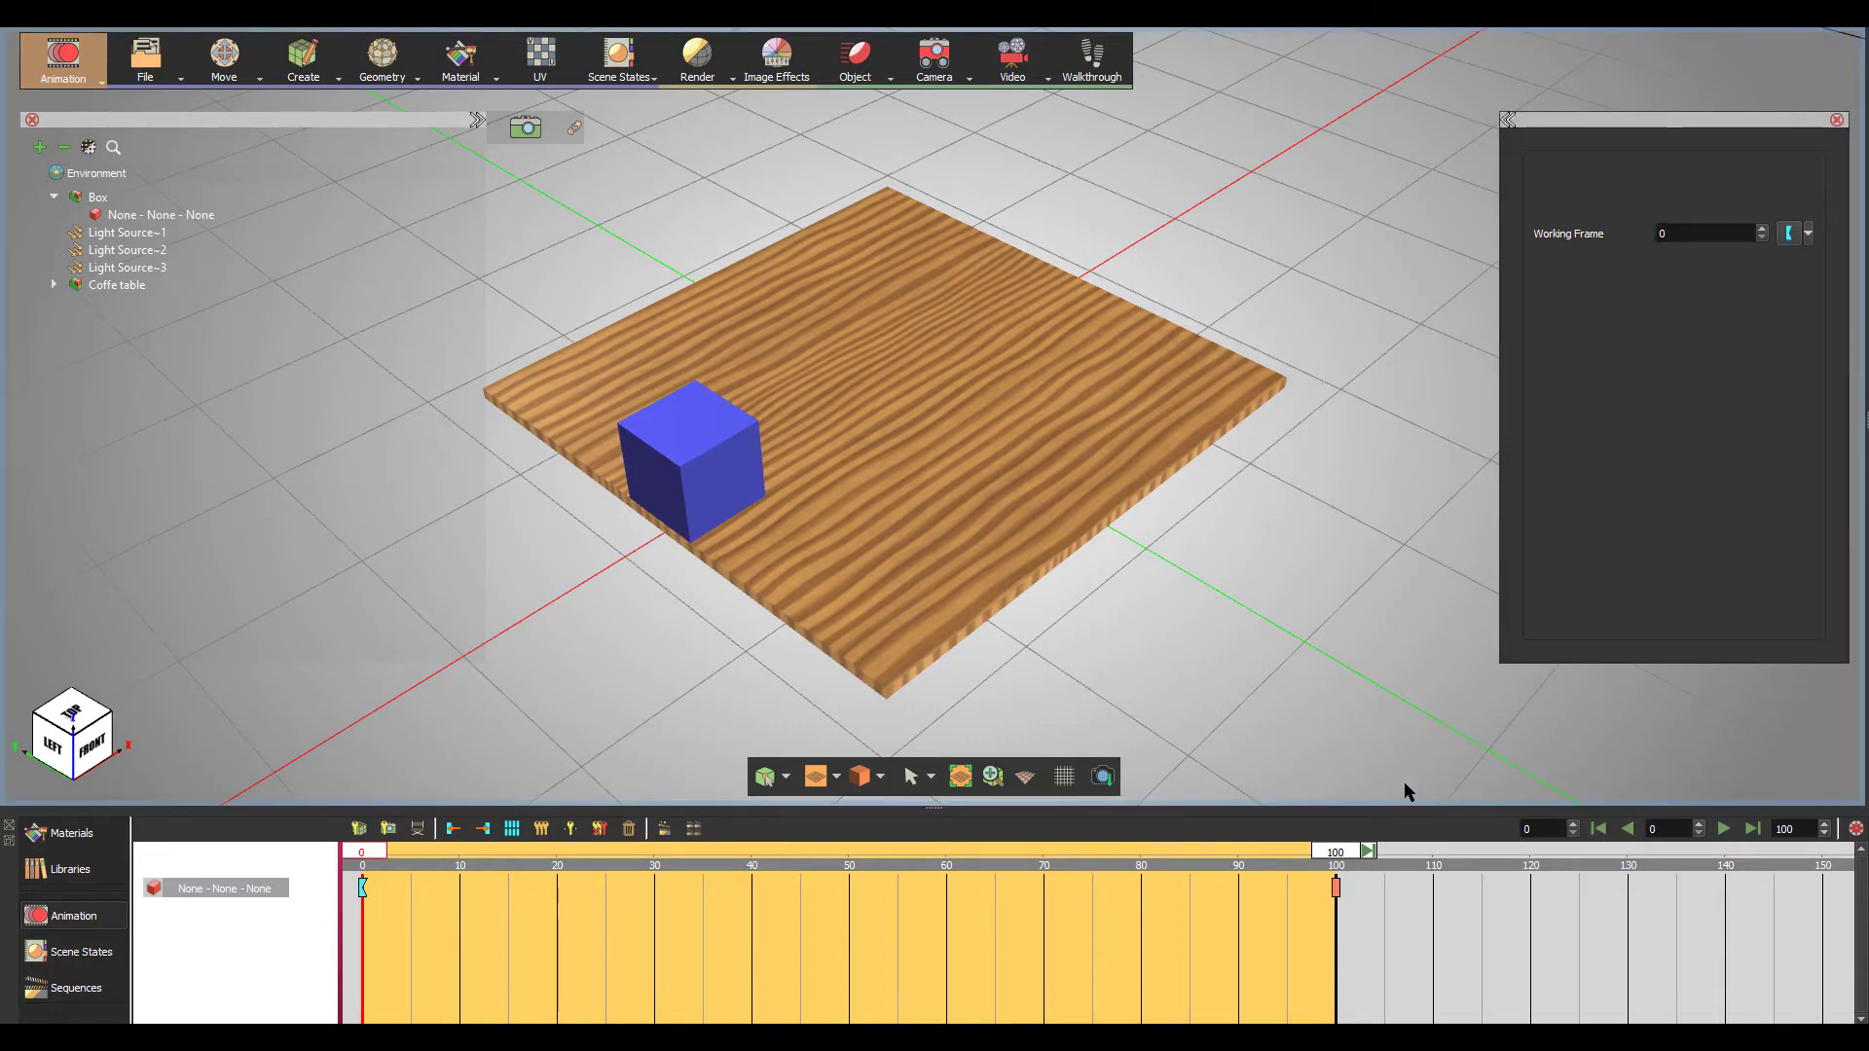
left_click(1808, 234)
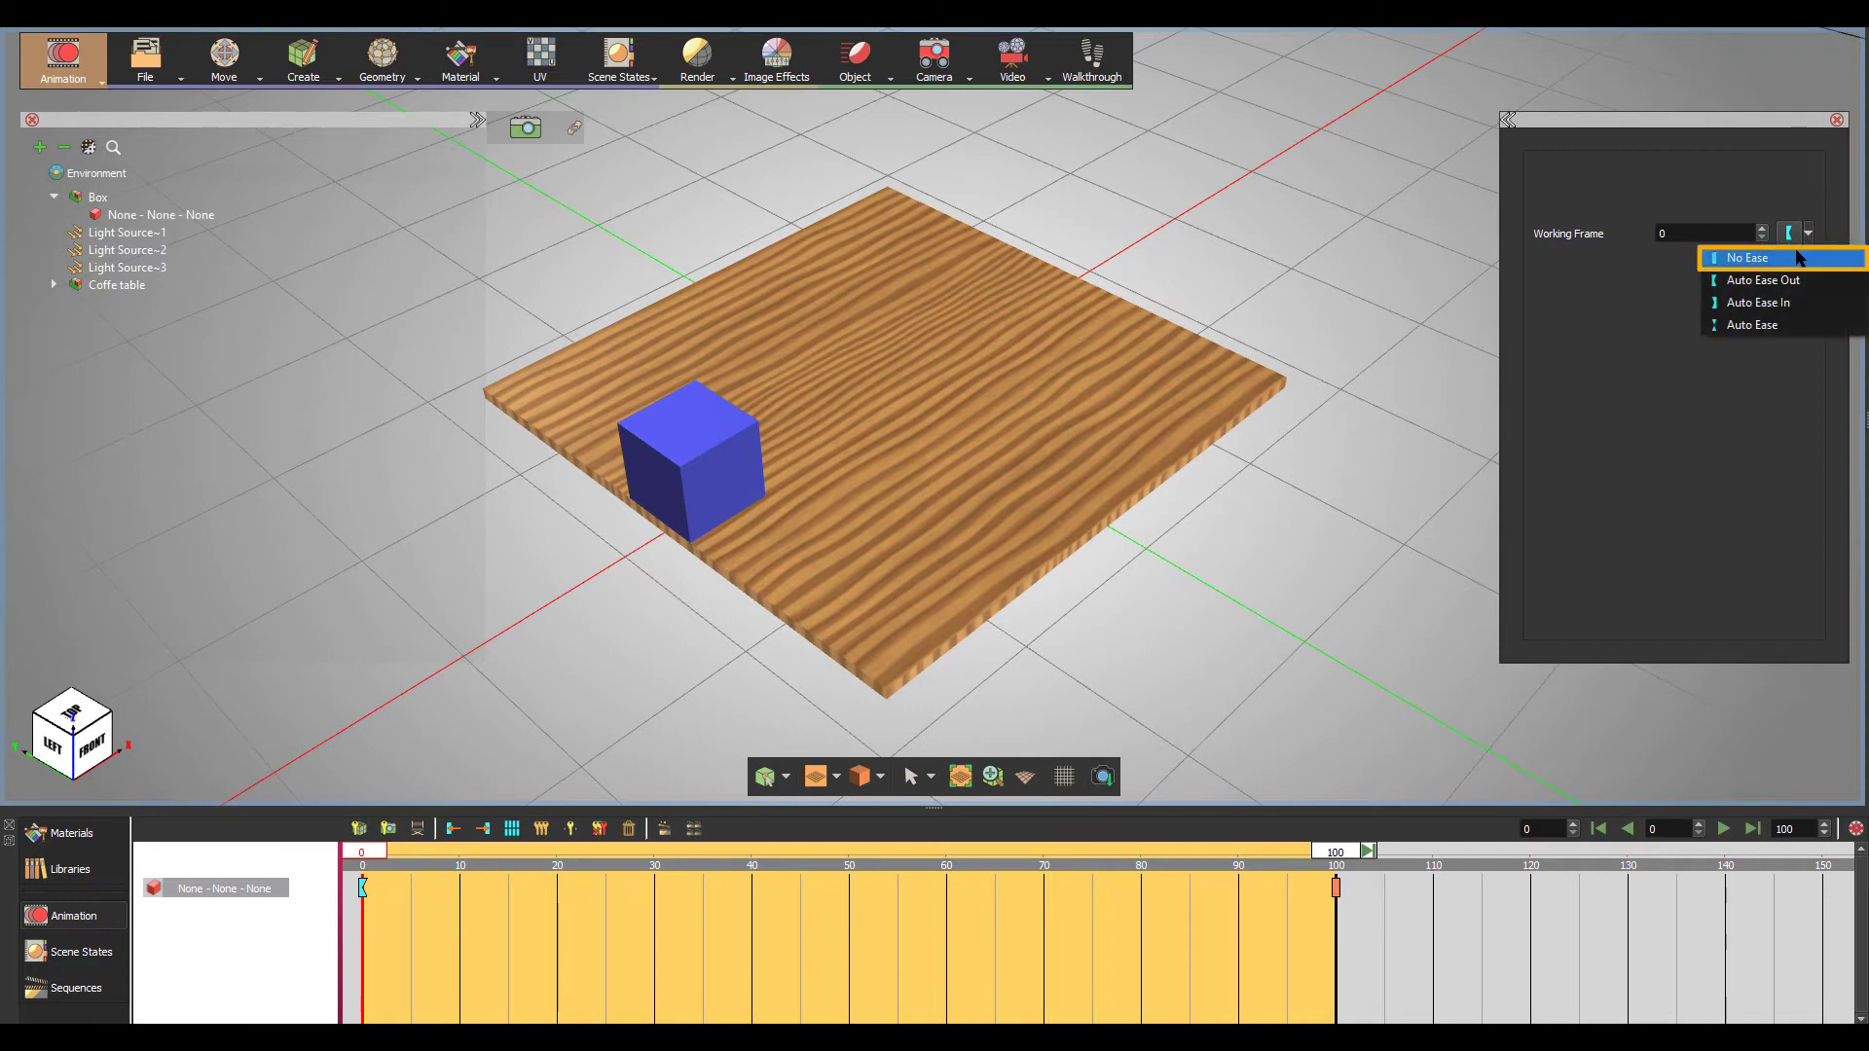
left_click(1798, 257)
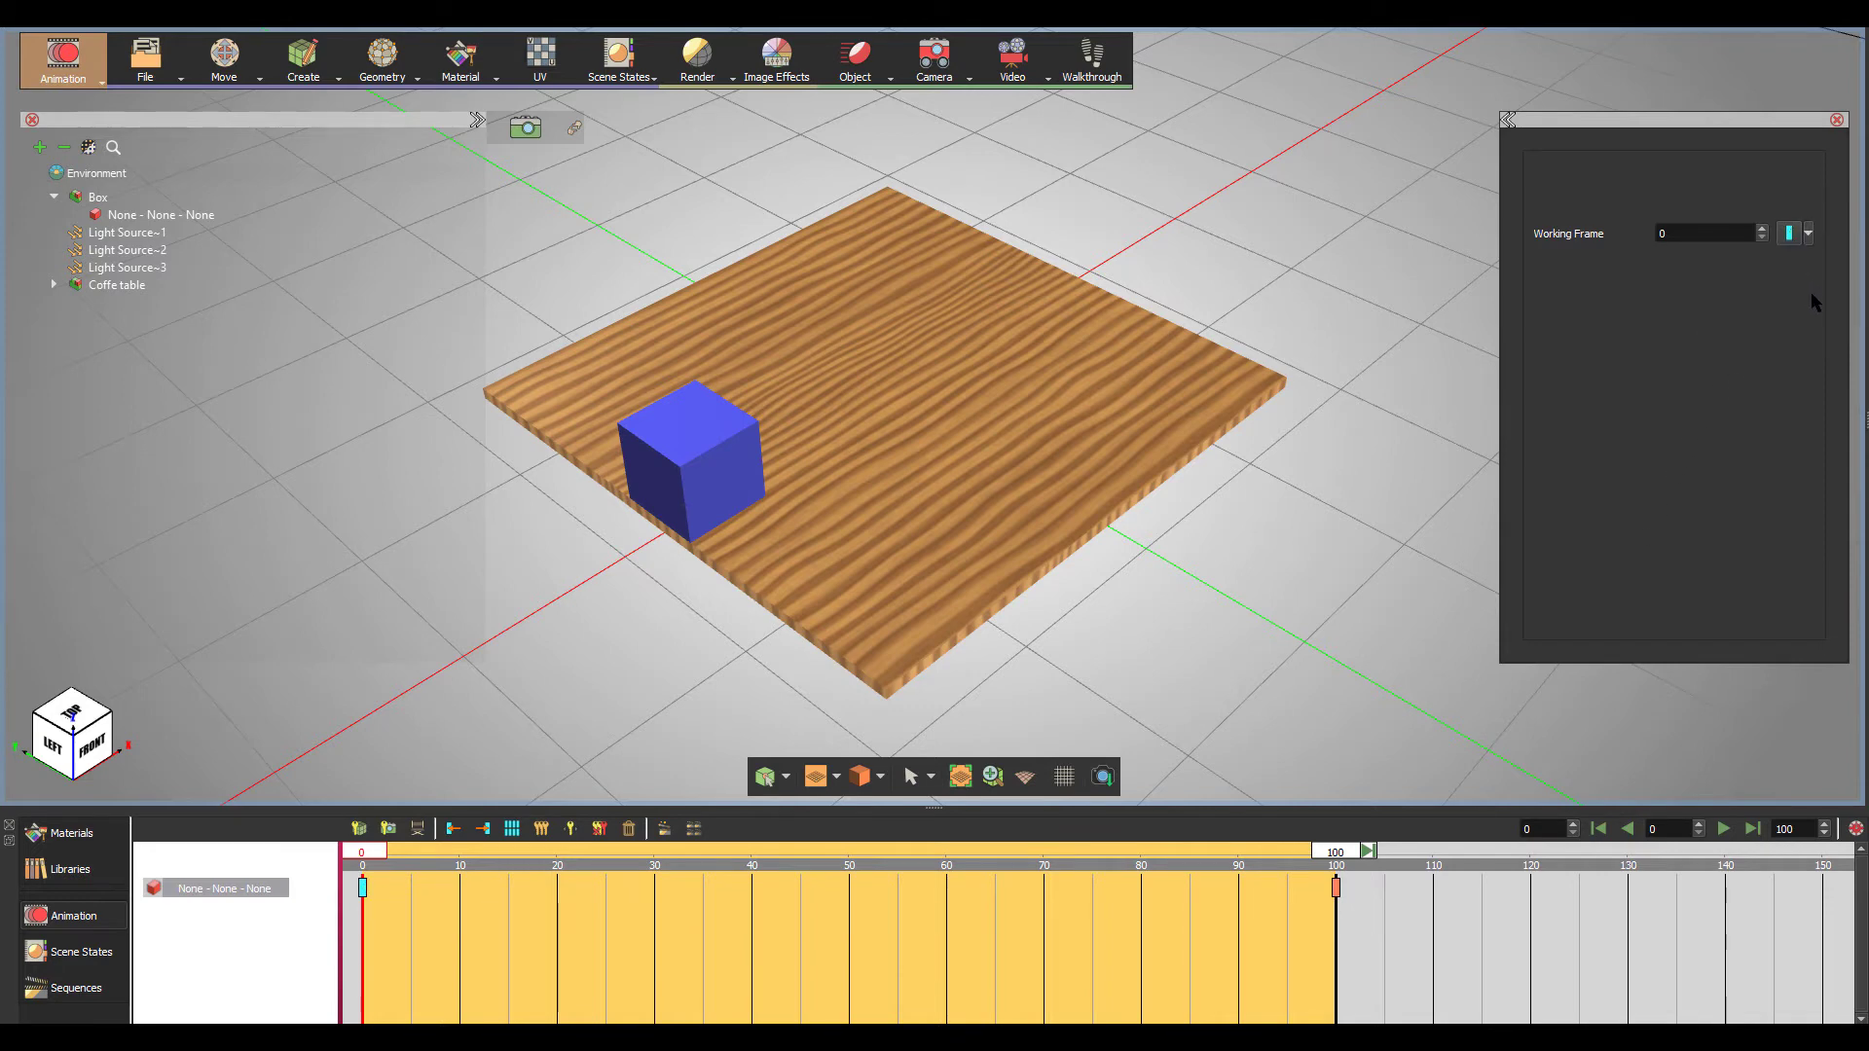
Step: Apply Auto Ease In to the box's keyframe at frame 100, preview the motion and rewind to frame 0
left_click(1335, 887)
left_click(1807, 233)
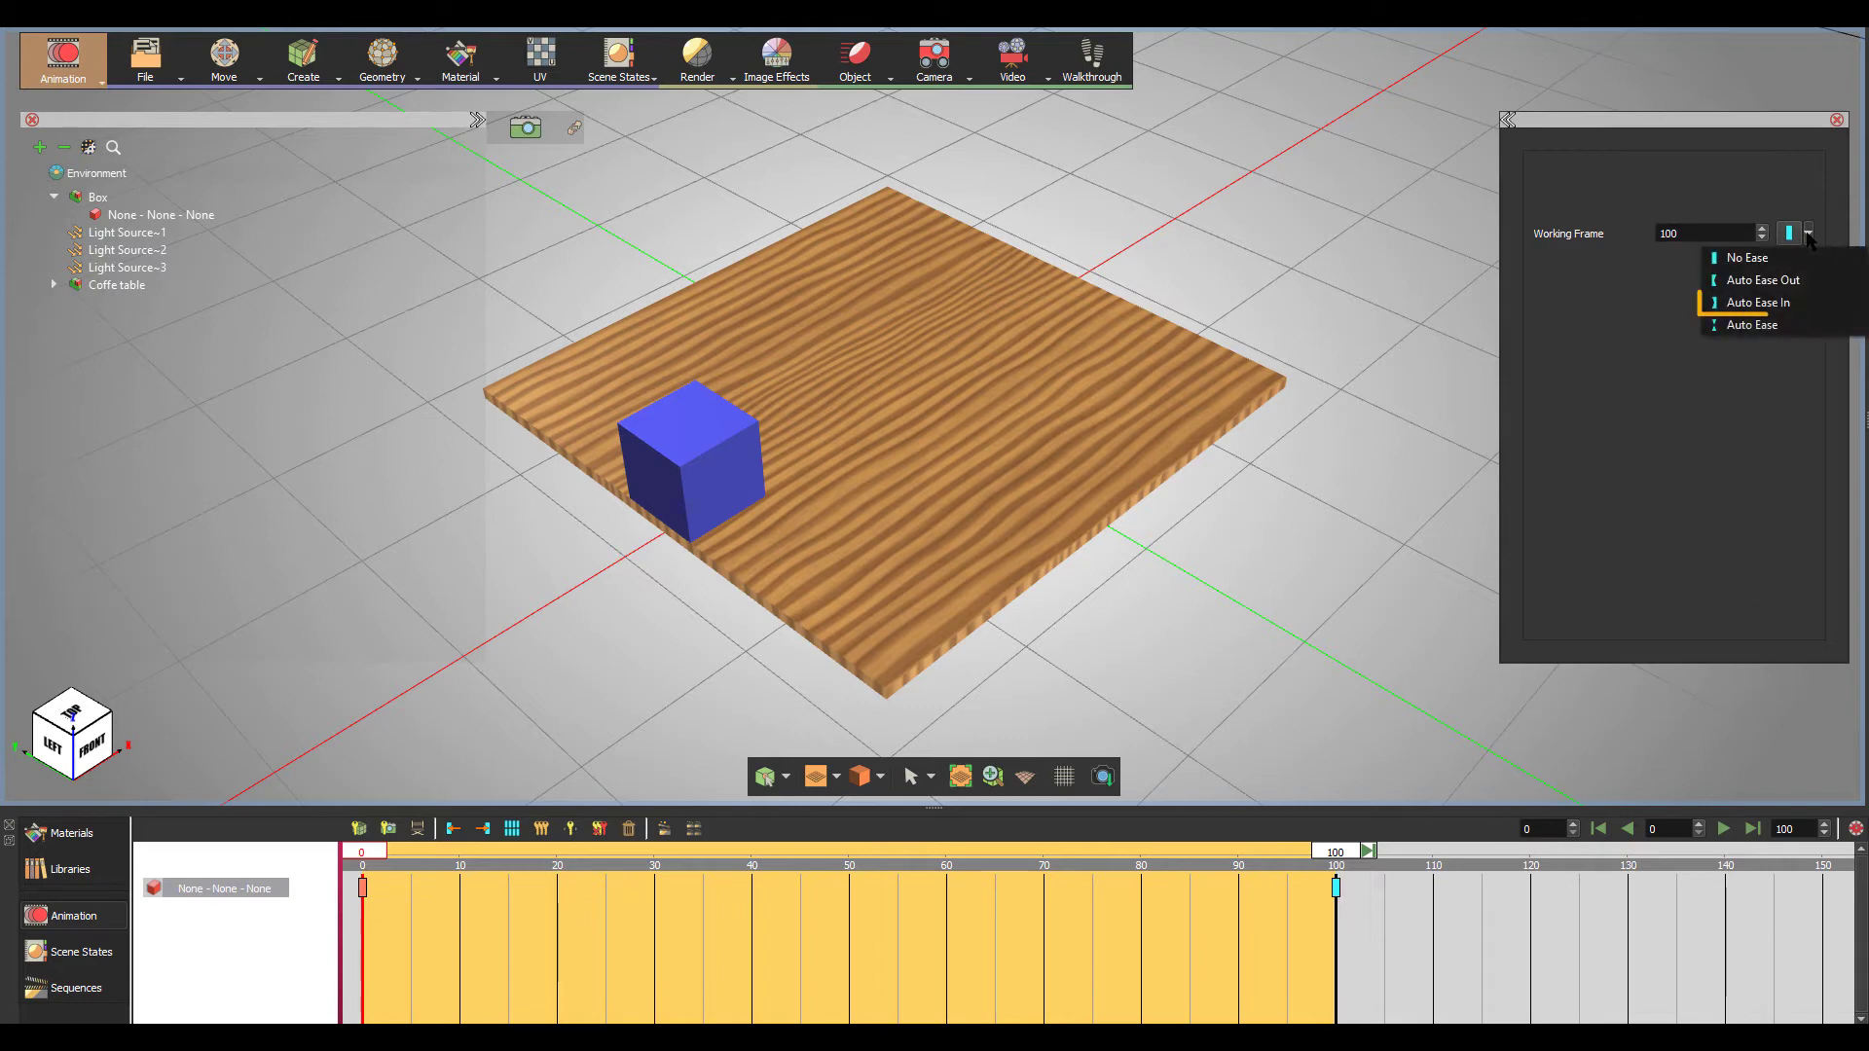
left_click(1823, 304)
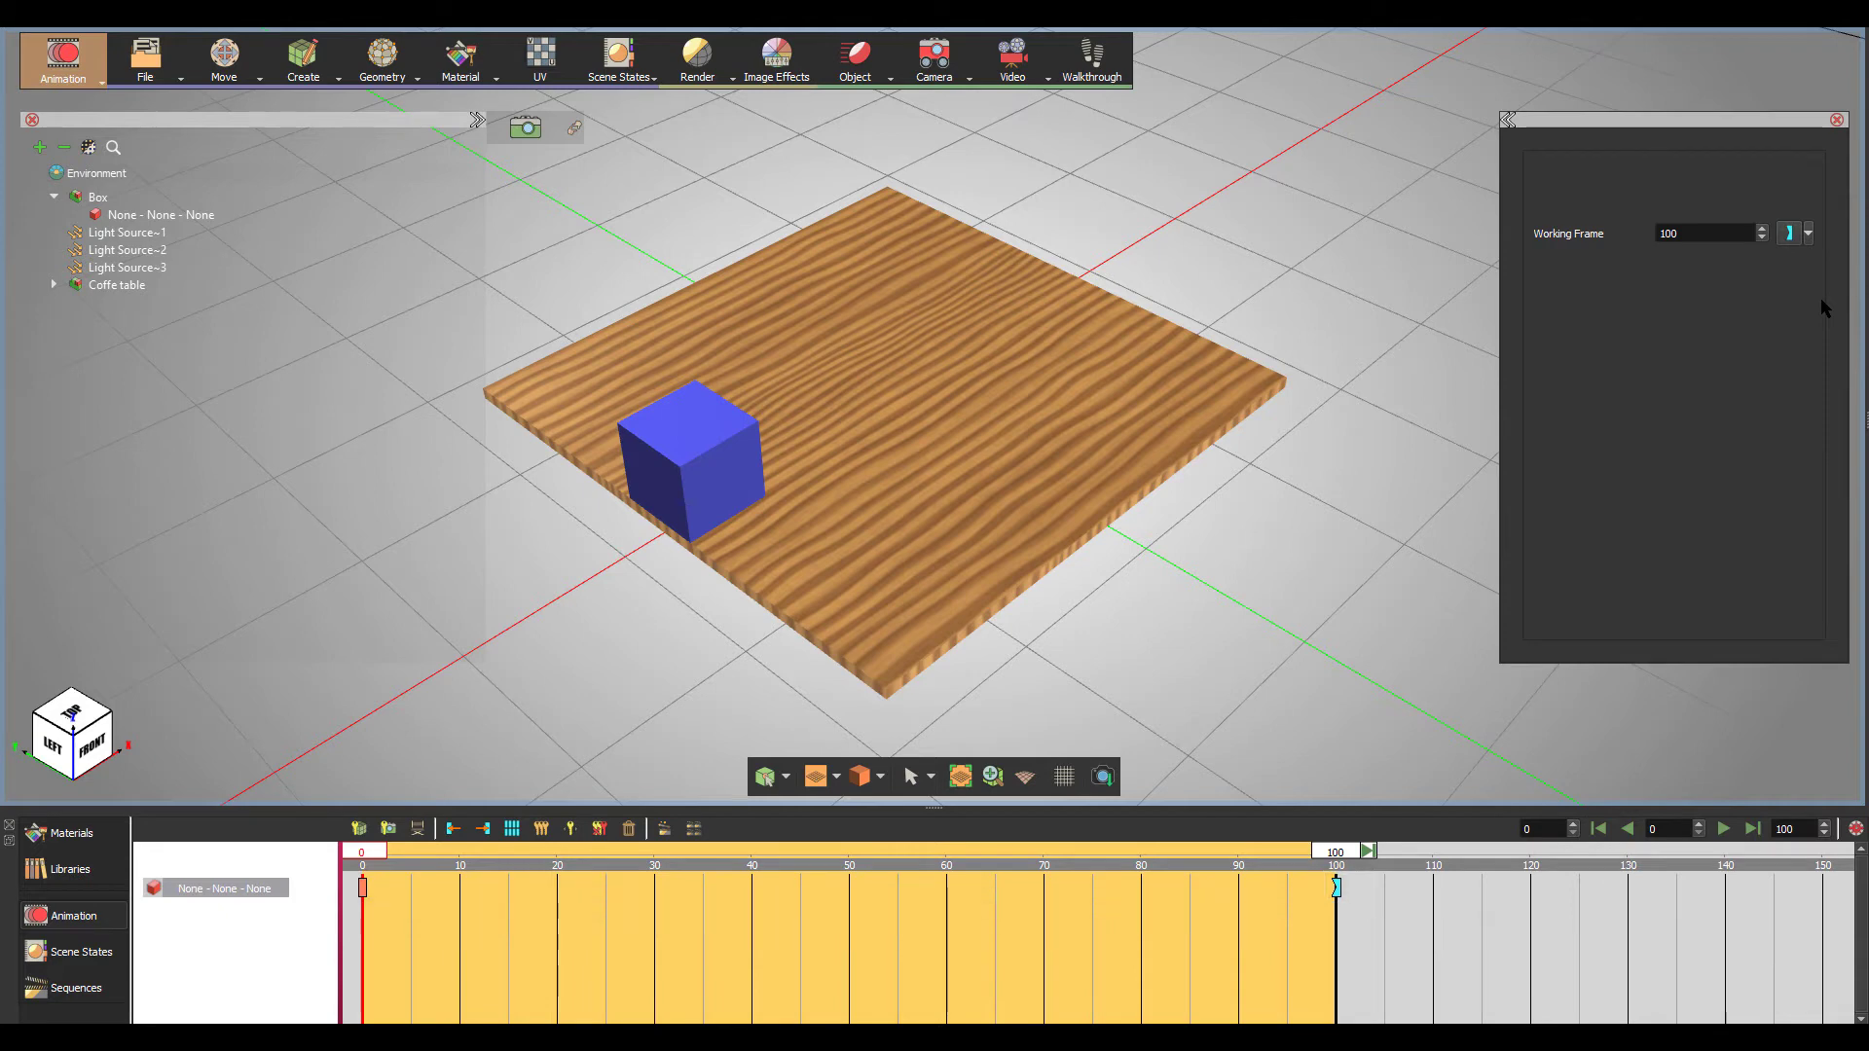
left_click(1725, 829)
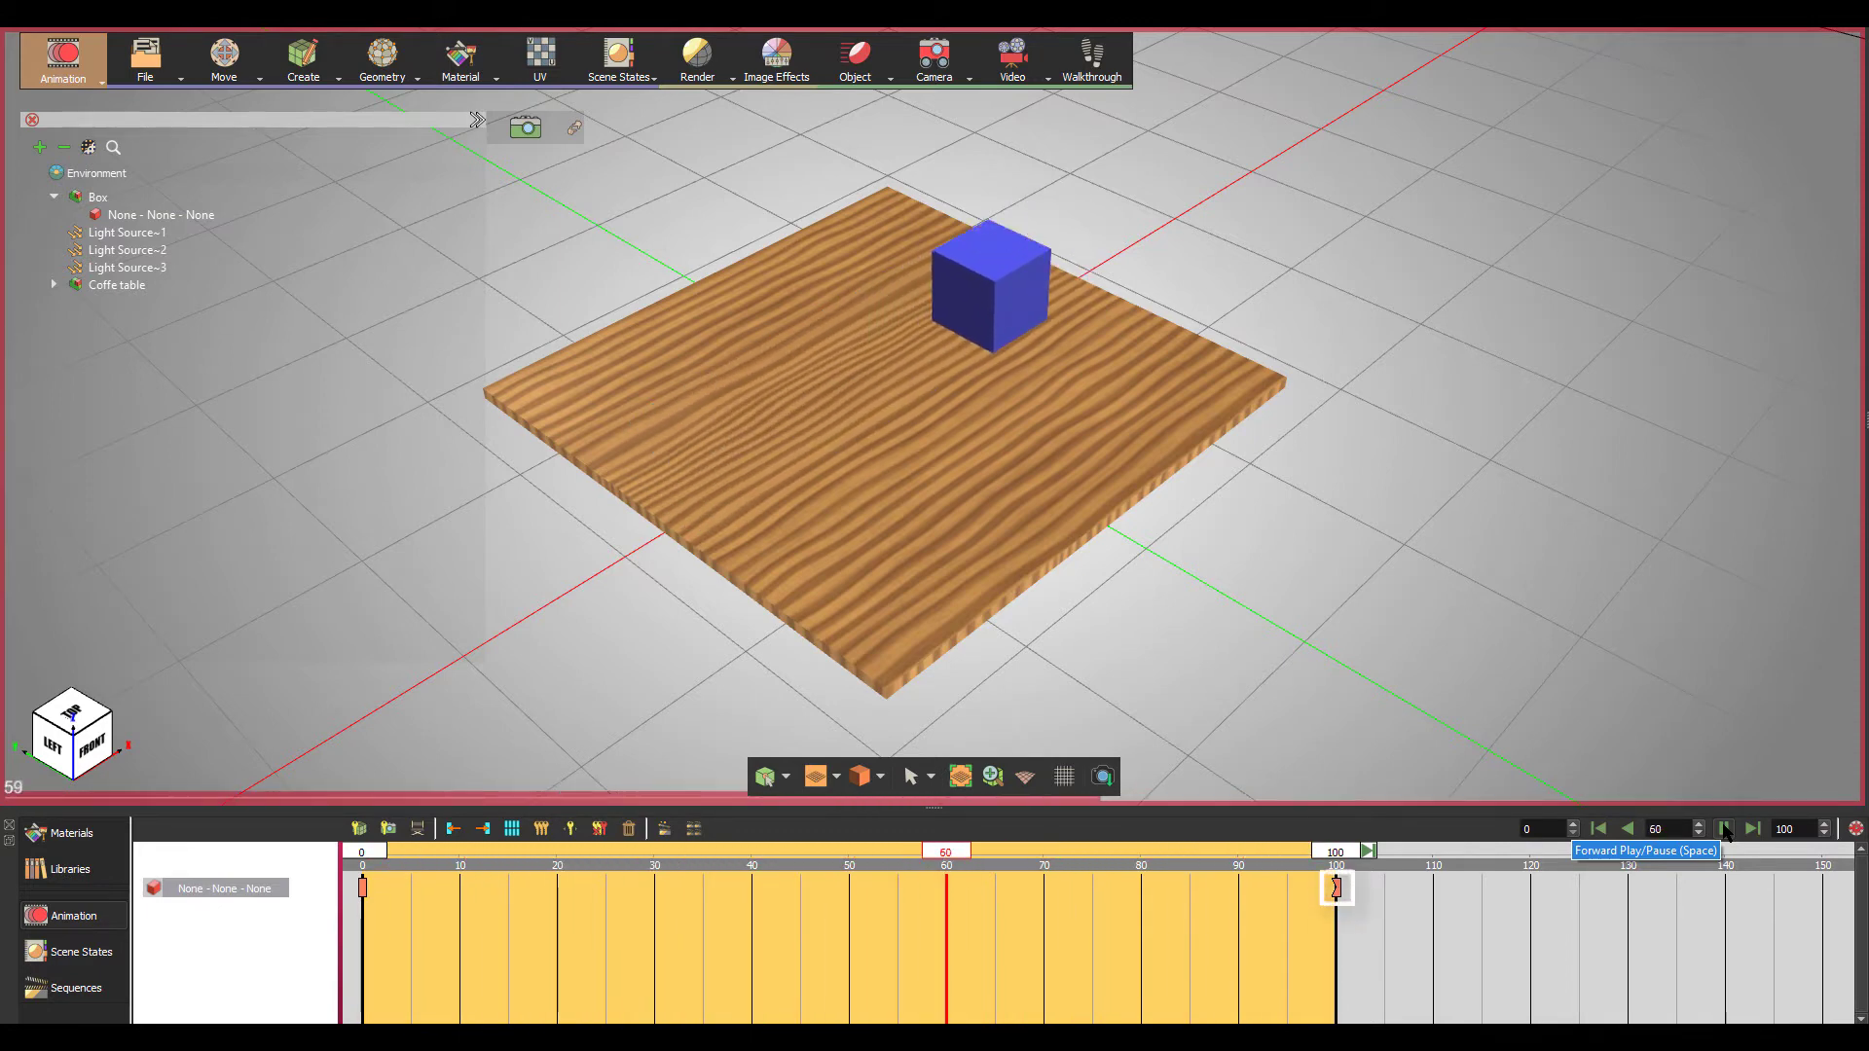
left_click(1724, 829)
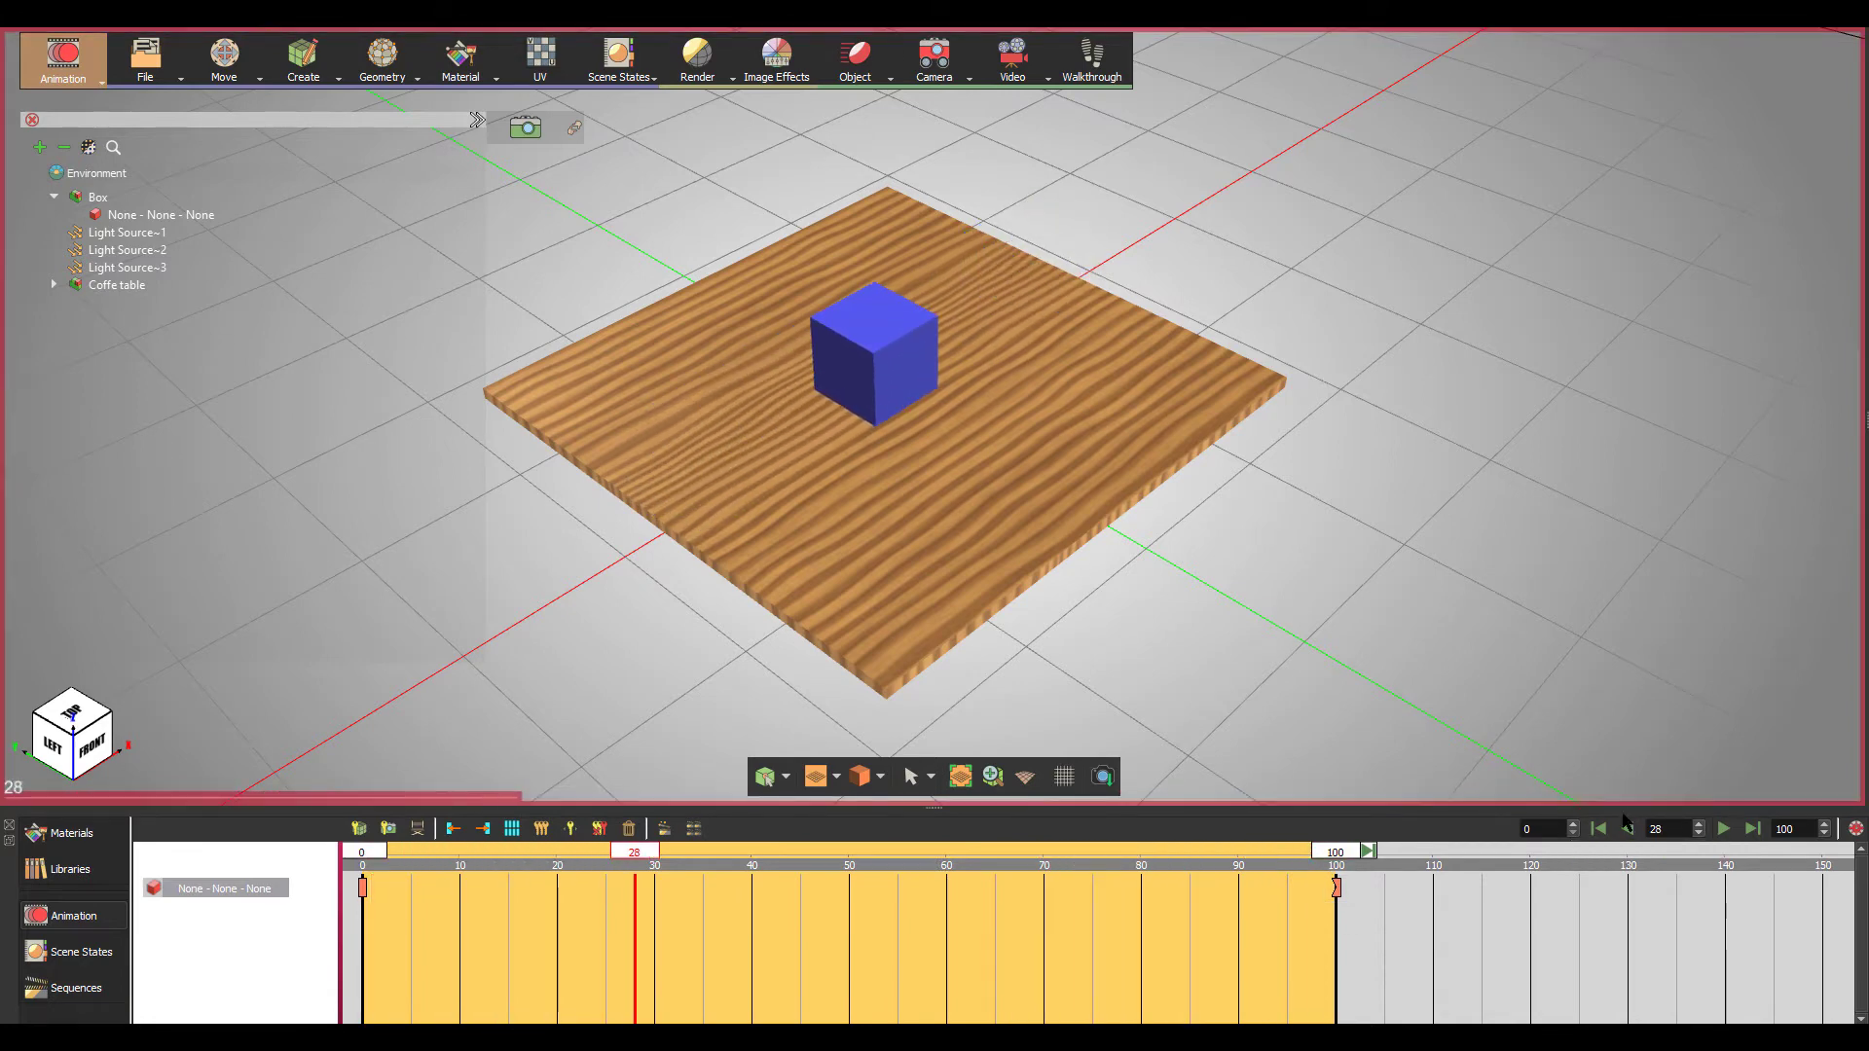
left_click(1604, 830)
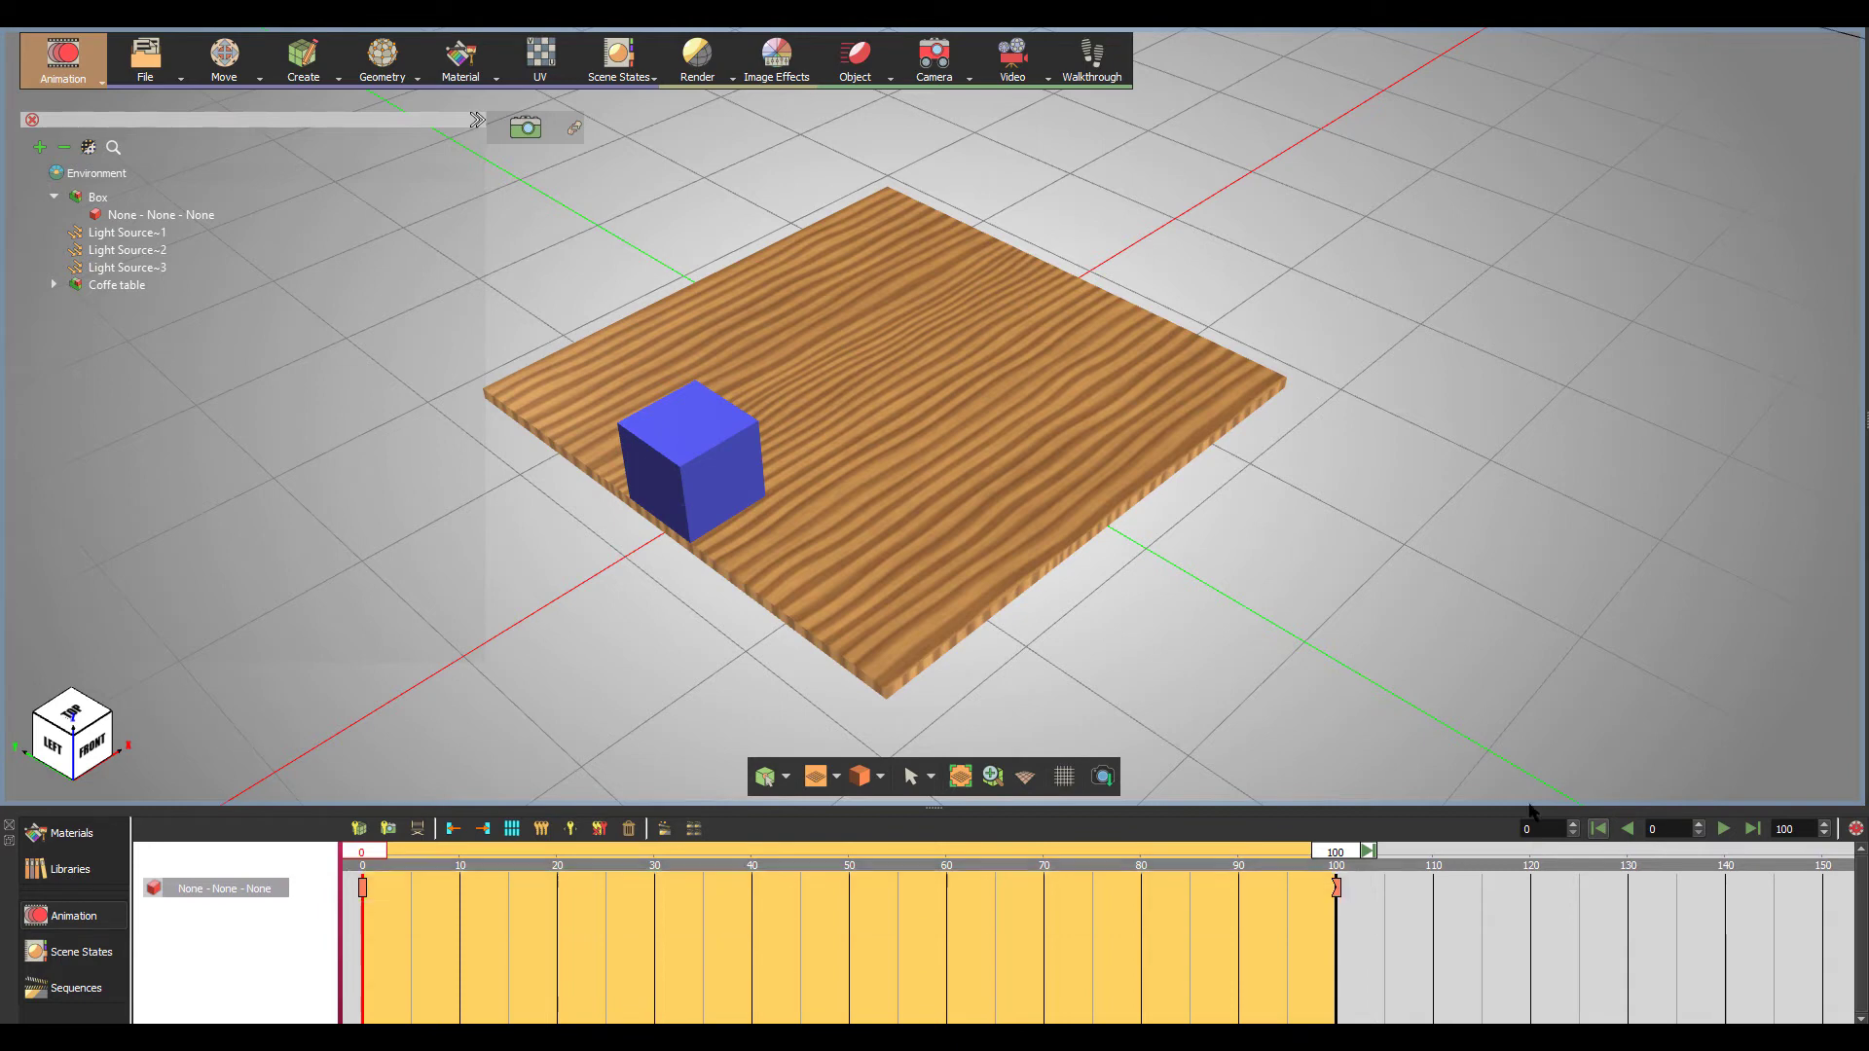
Step: Apply Auto Ease Out to the box's starting keyframe, play the animation and return to frame 0
left_click(363, 888)
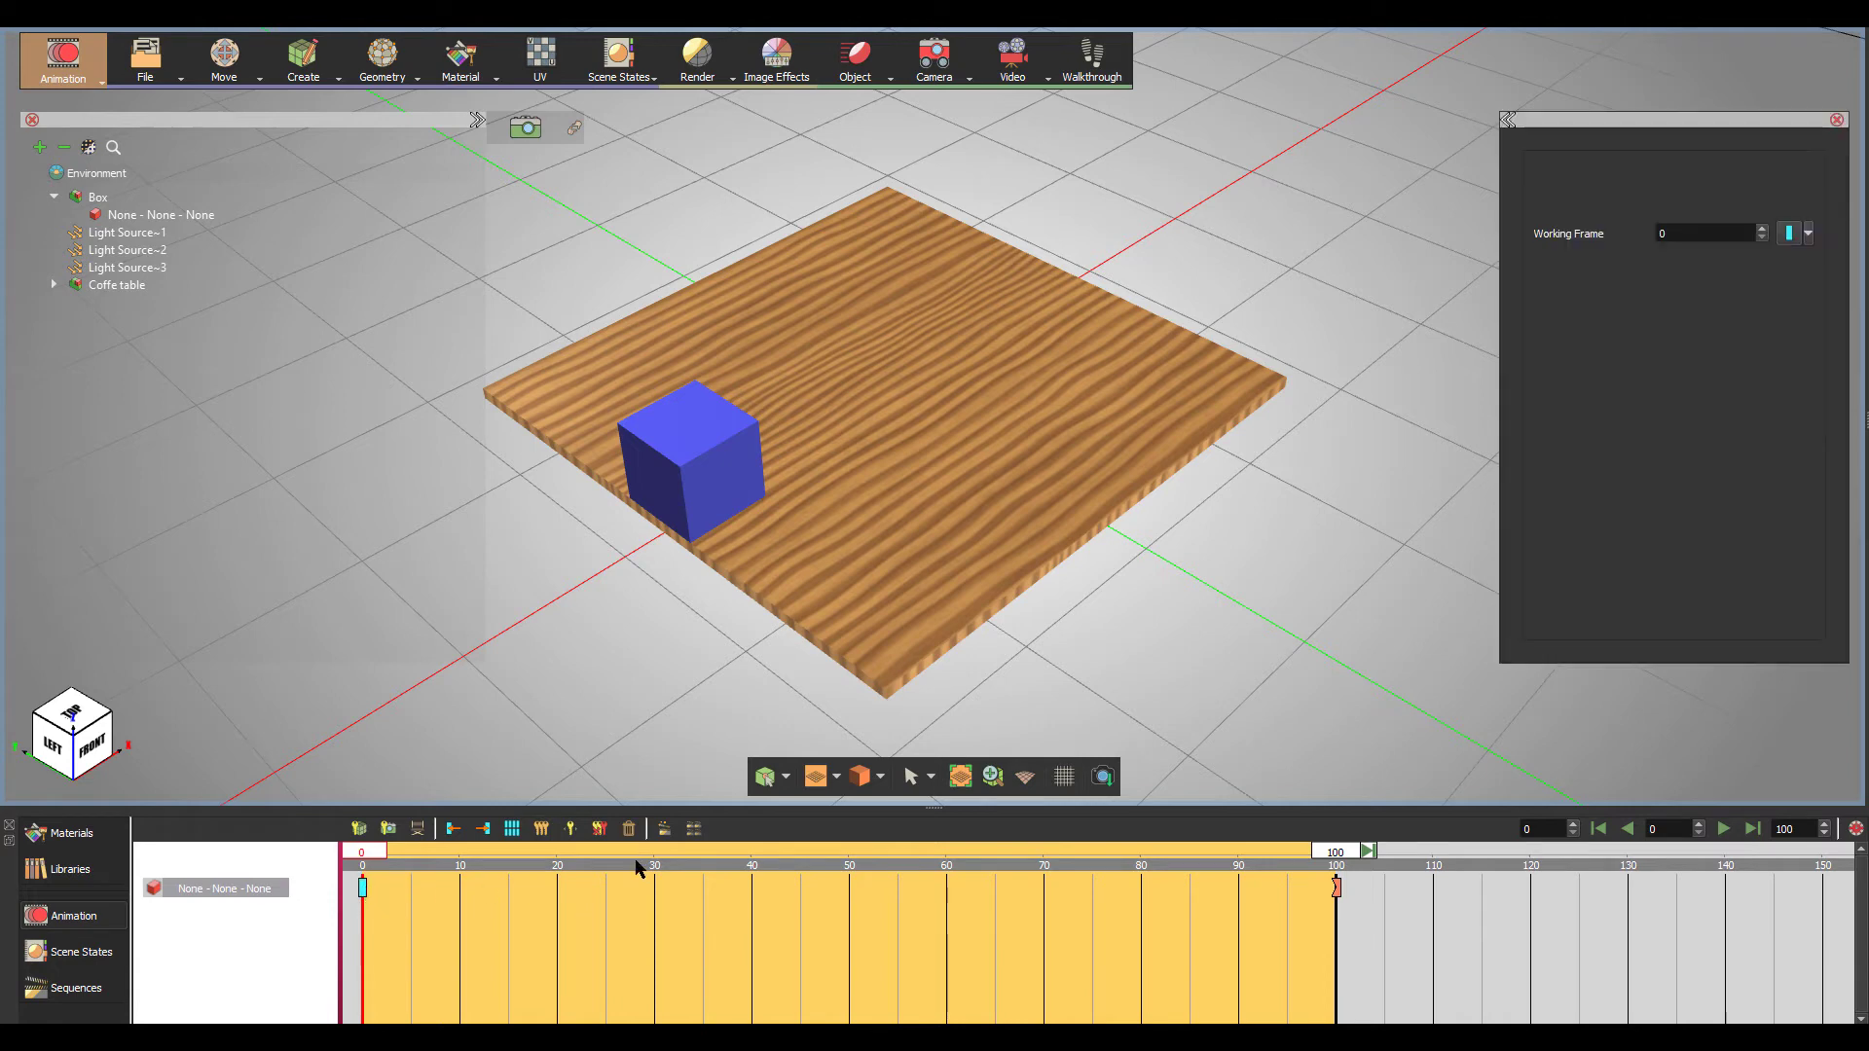
left_click(1809, 234)
left_click(1810, 279)
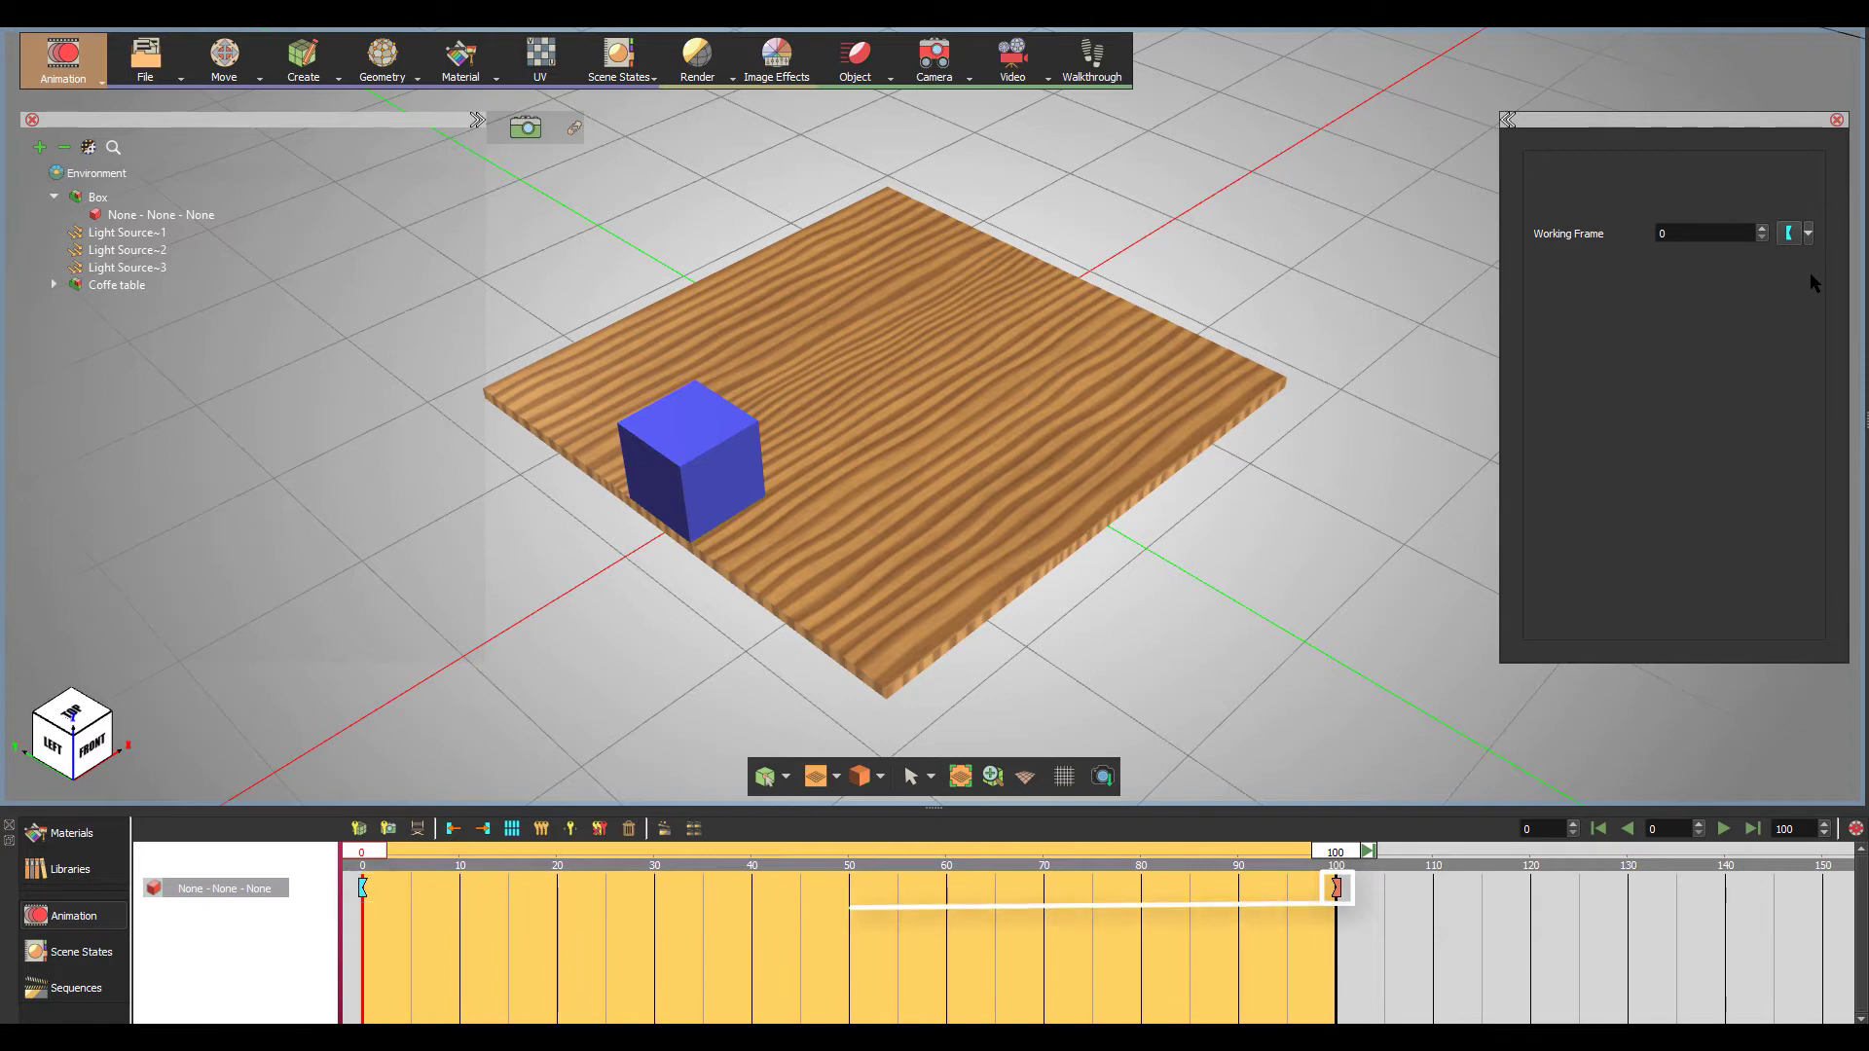
left_click(1723, 828)
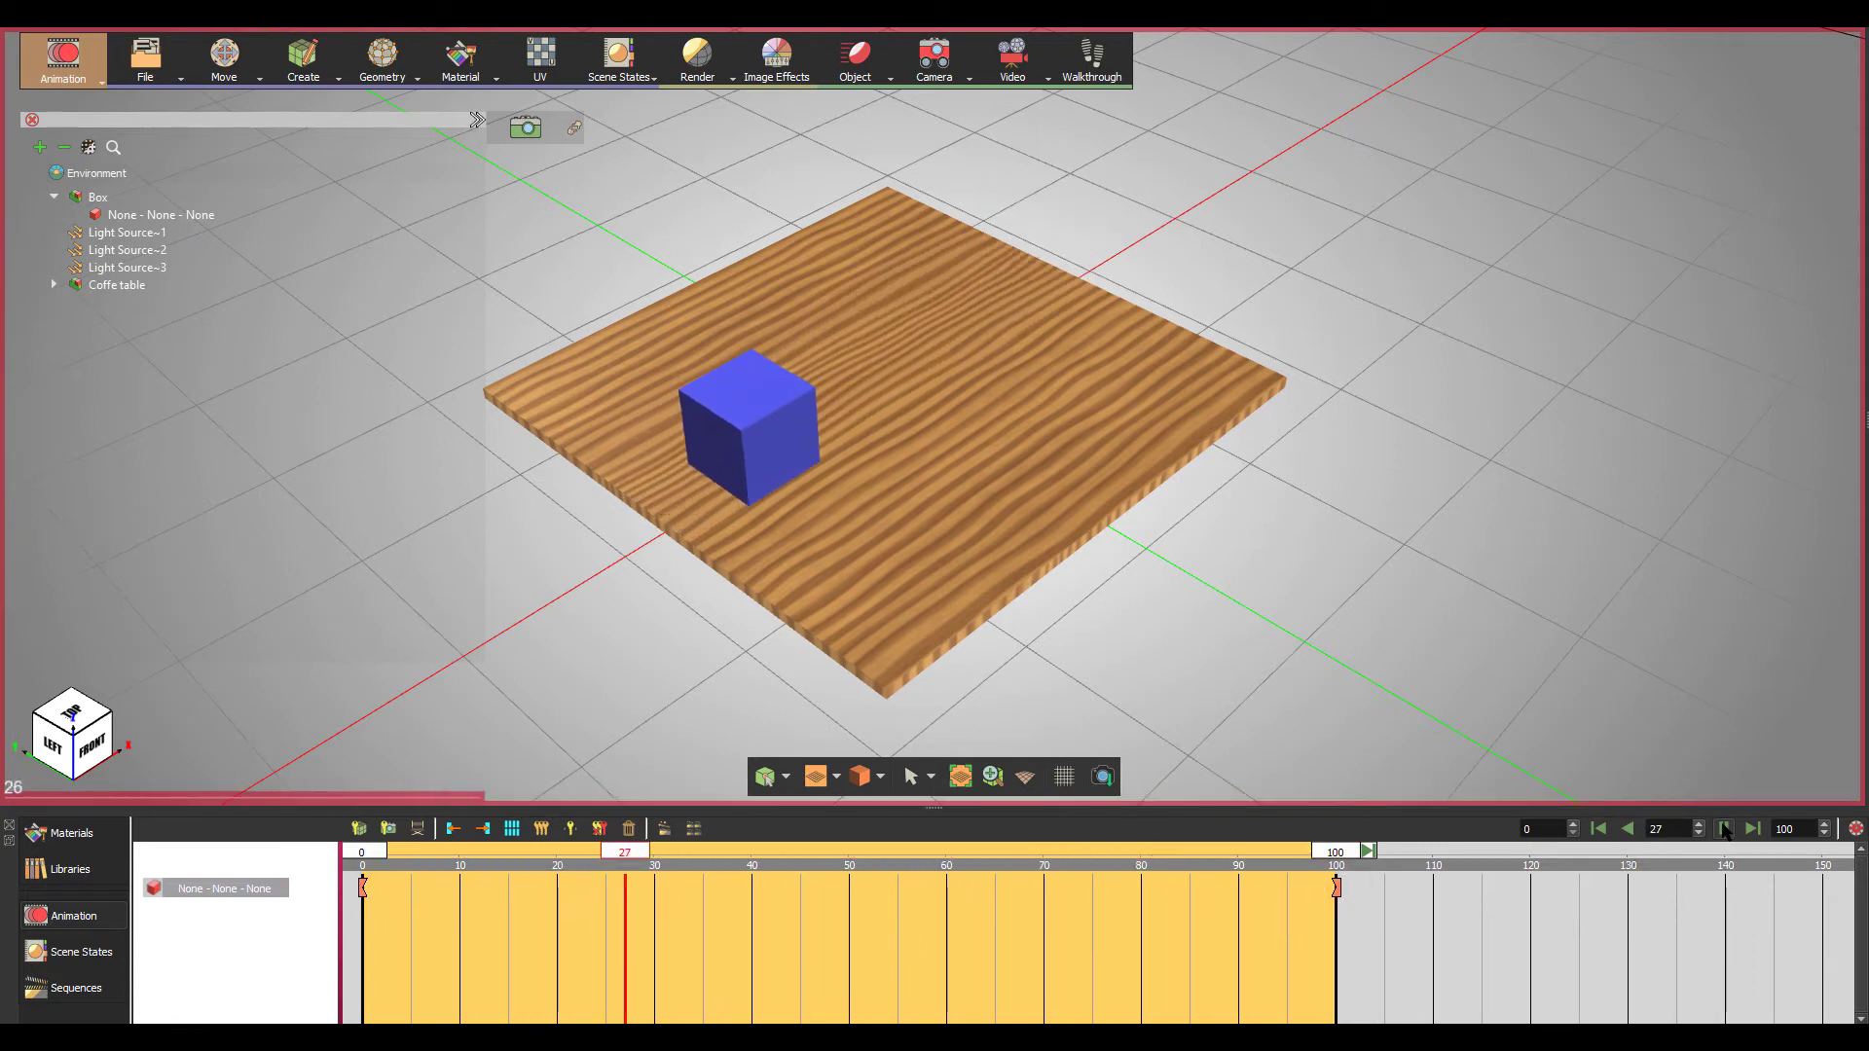
left_click(1600, 829)
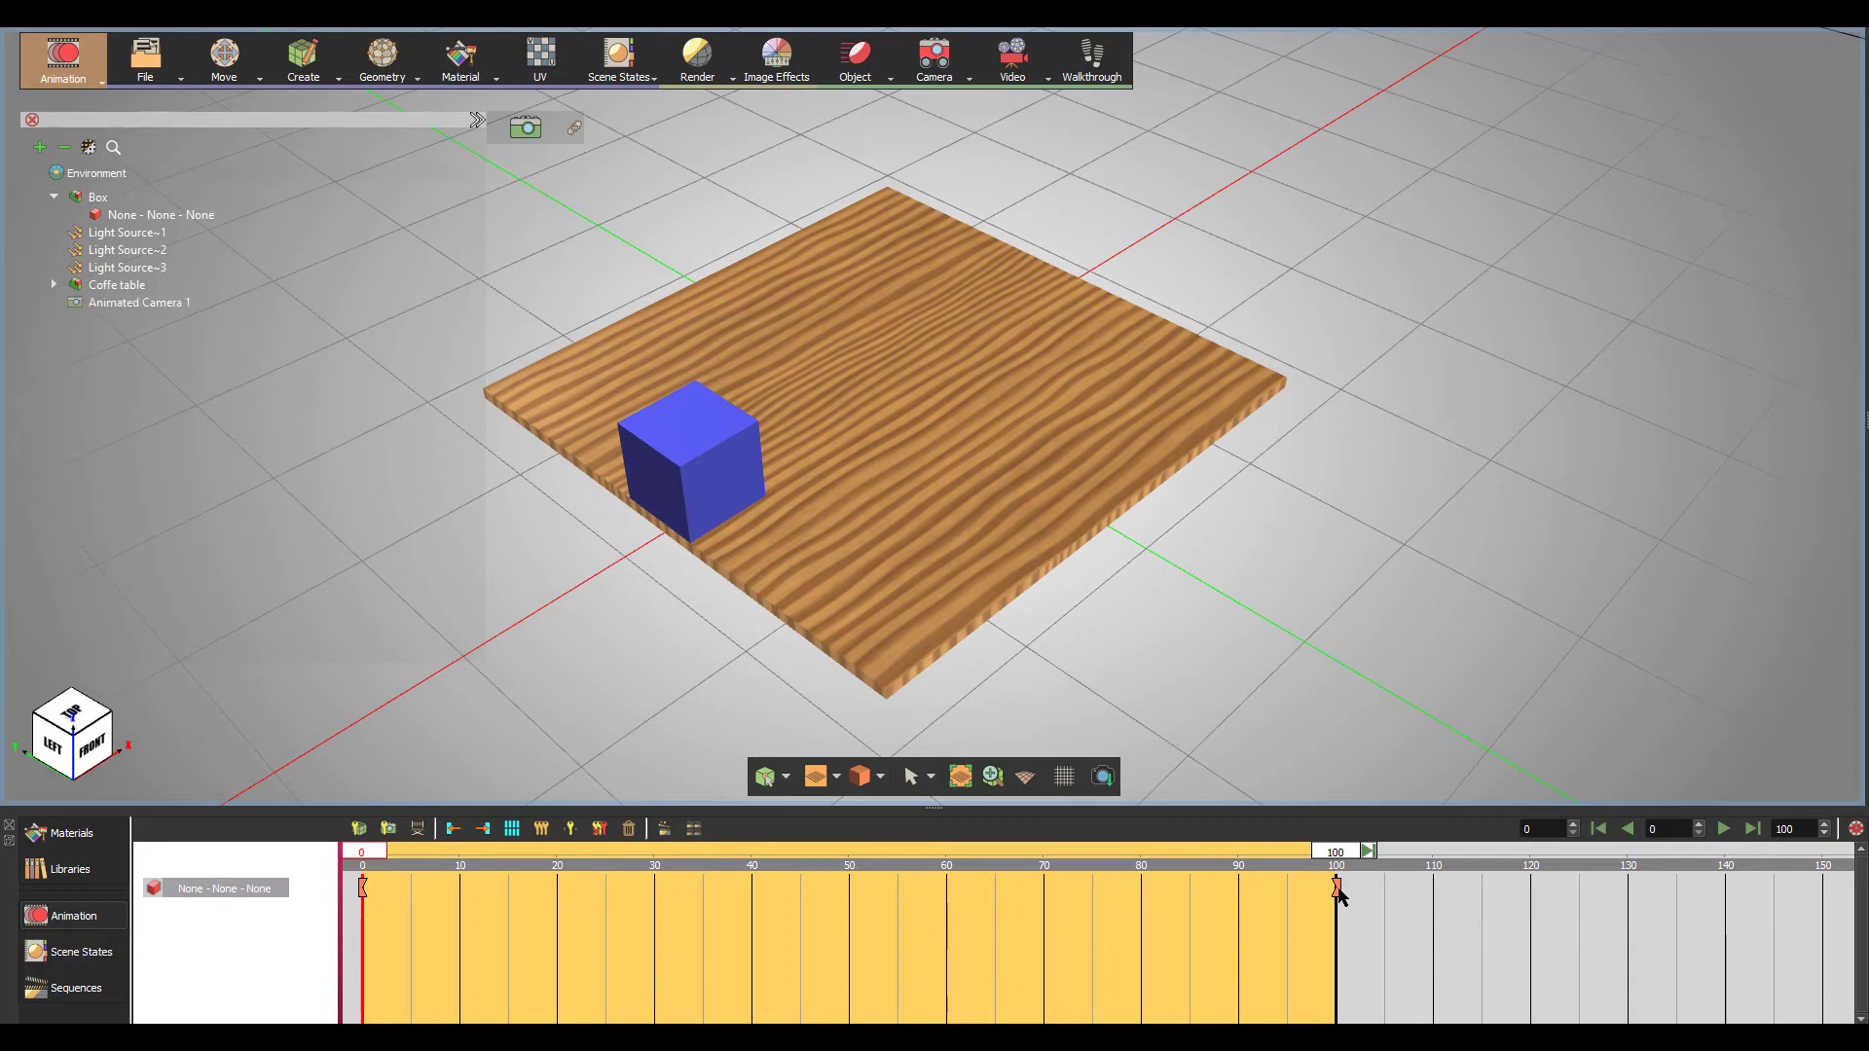
Step: Move the box's keyframe from frame 100 to frame 50 and copy the frame 0 keyframe to frame 100
left_click_drag(1337, 887, 850, 890)
left_click(851, 890)
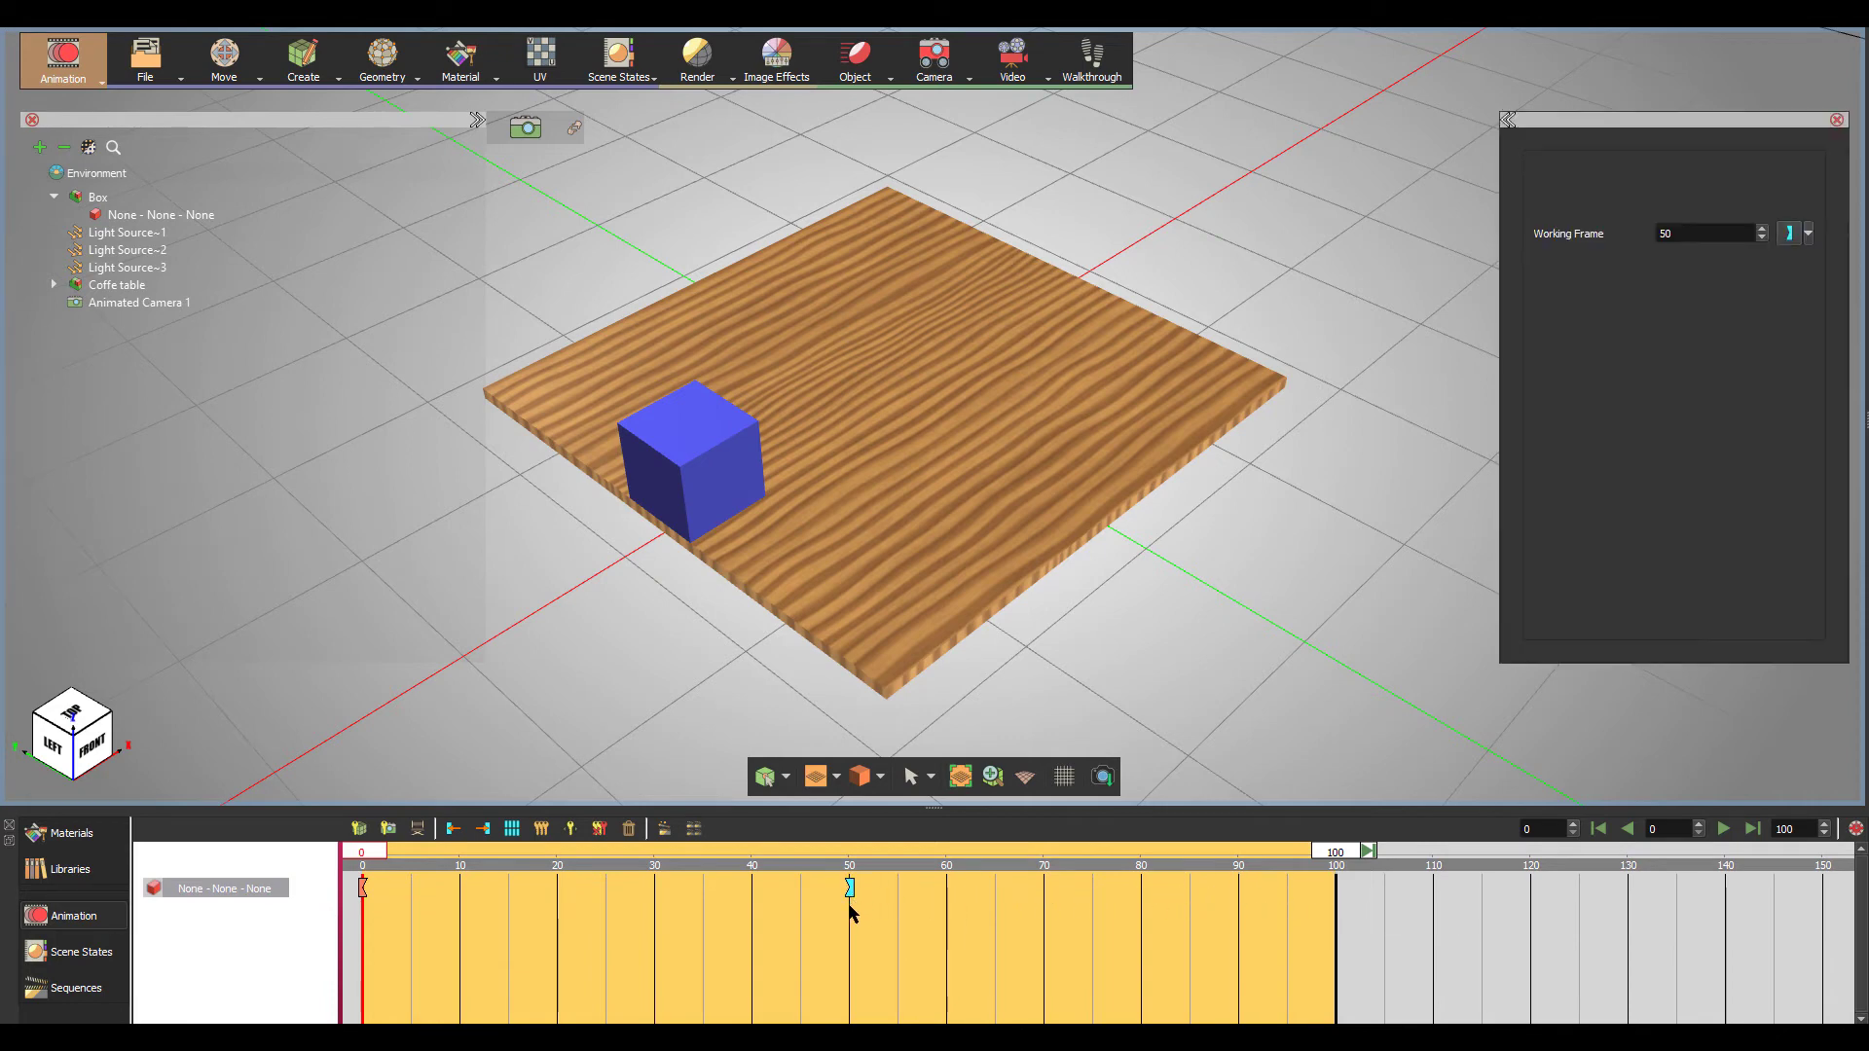
left_click(362, 888)
left_click_drag(364, 889, 912, 899, "ctrl")
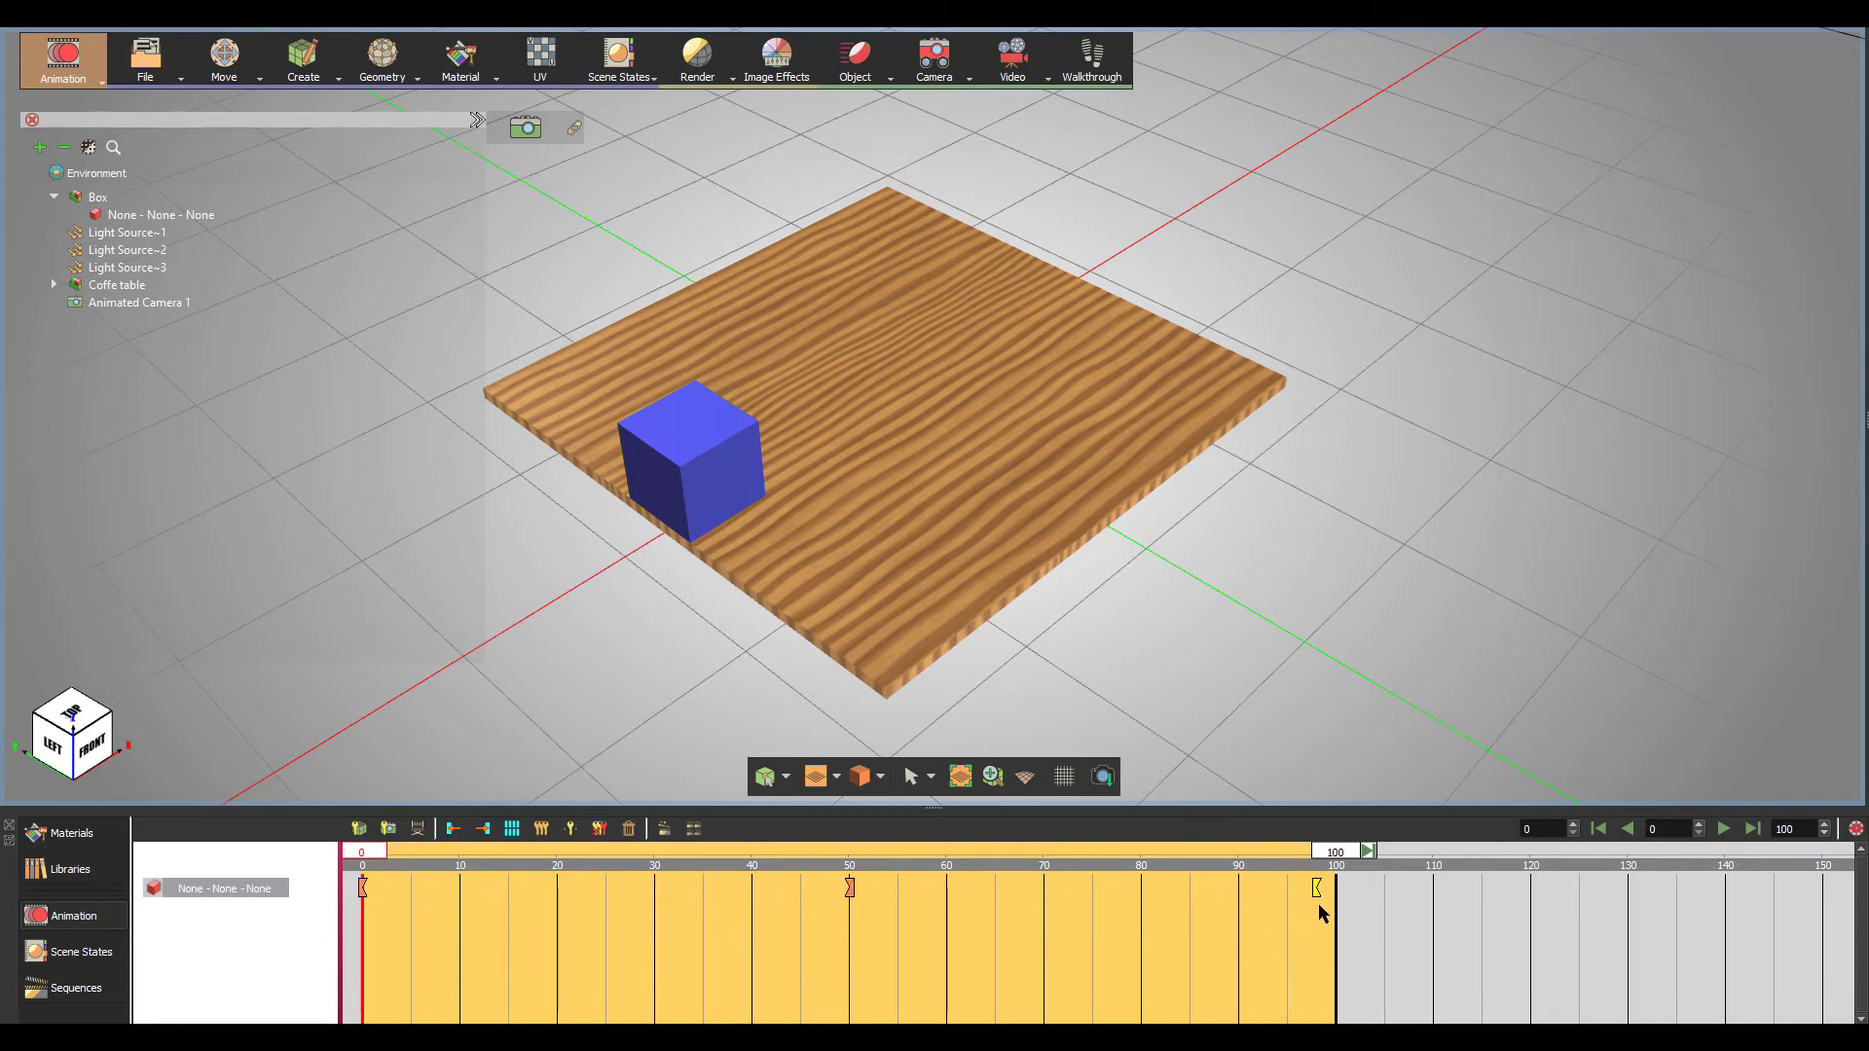
left_click_drag(1318, 903, 1339, 910)
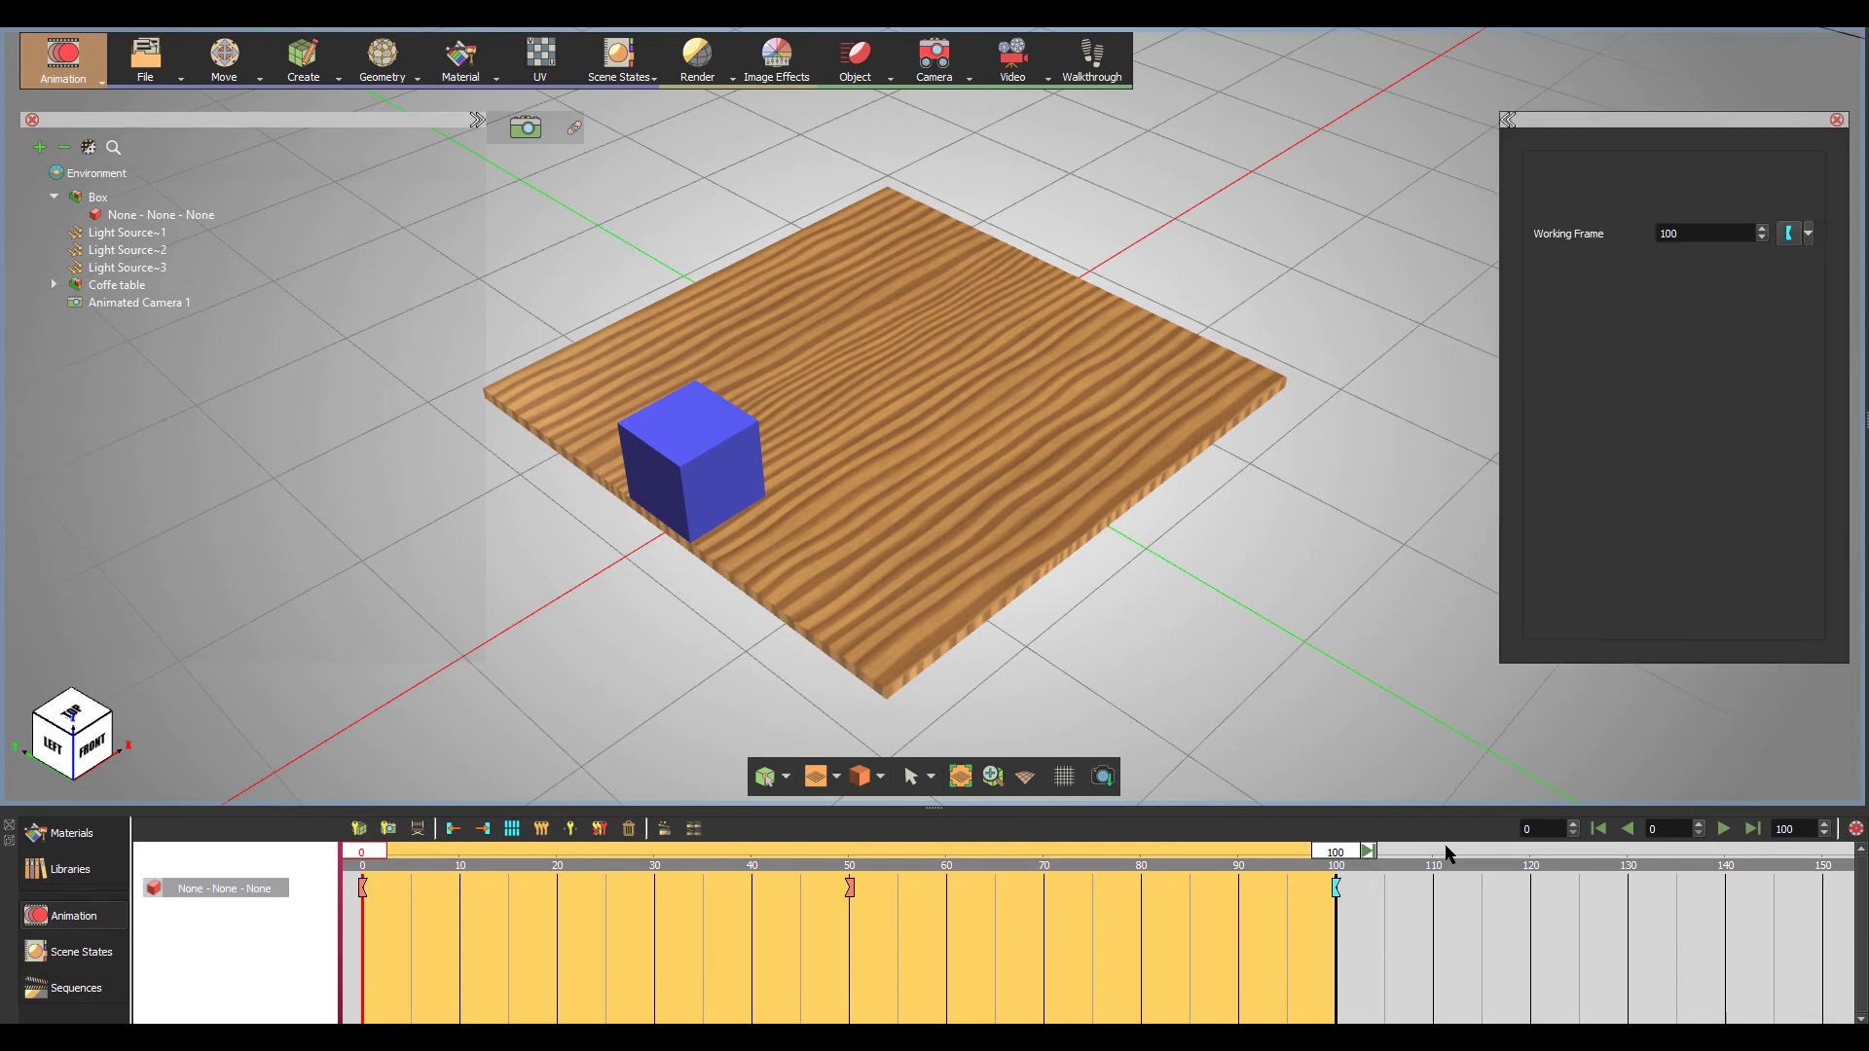
Step: Set the copied keyframe at frame 100 to Auto Ease In and deselect it
left_click(1807, 235)
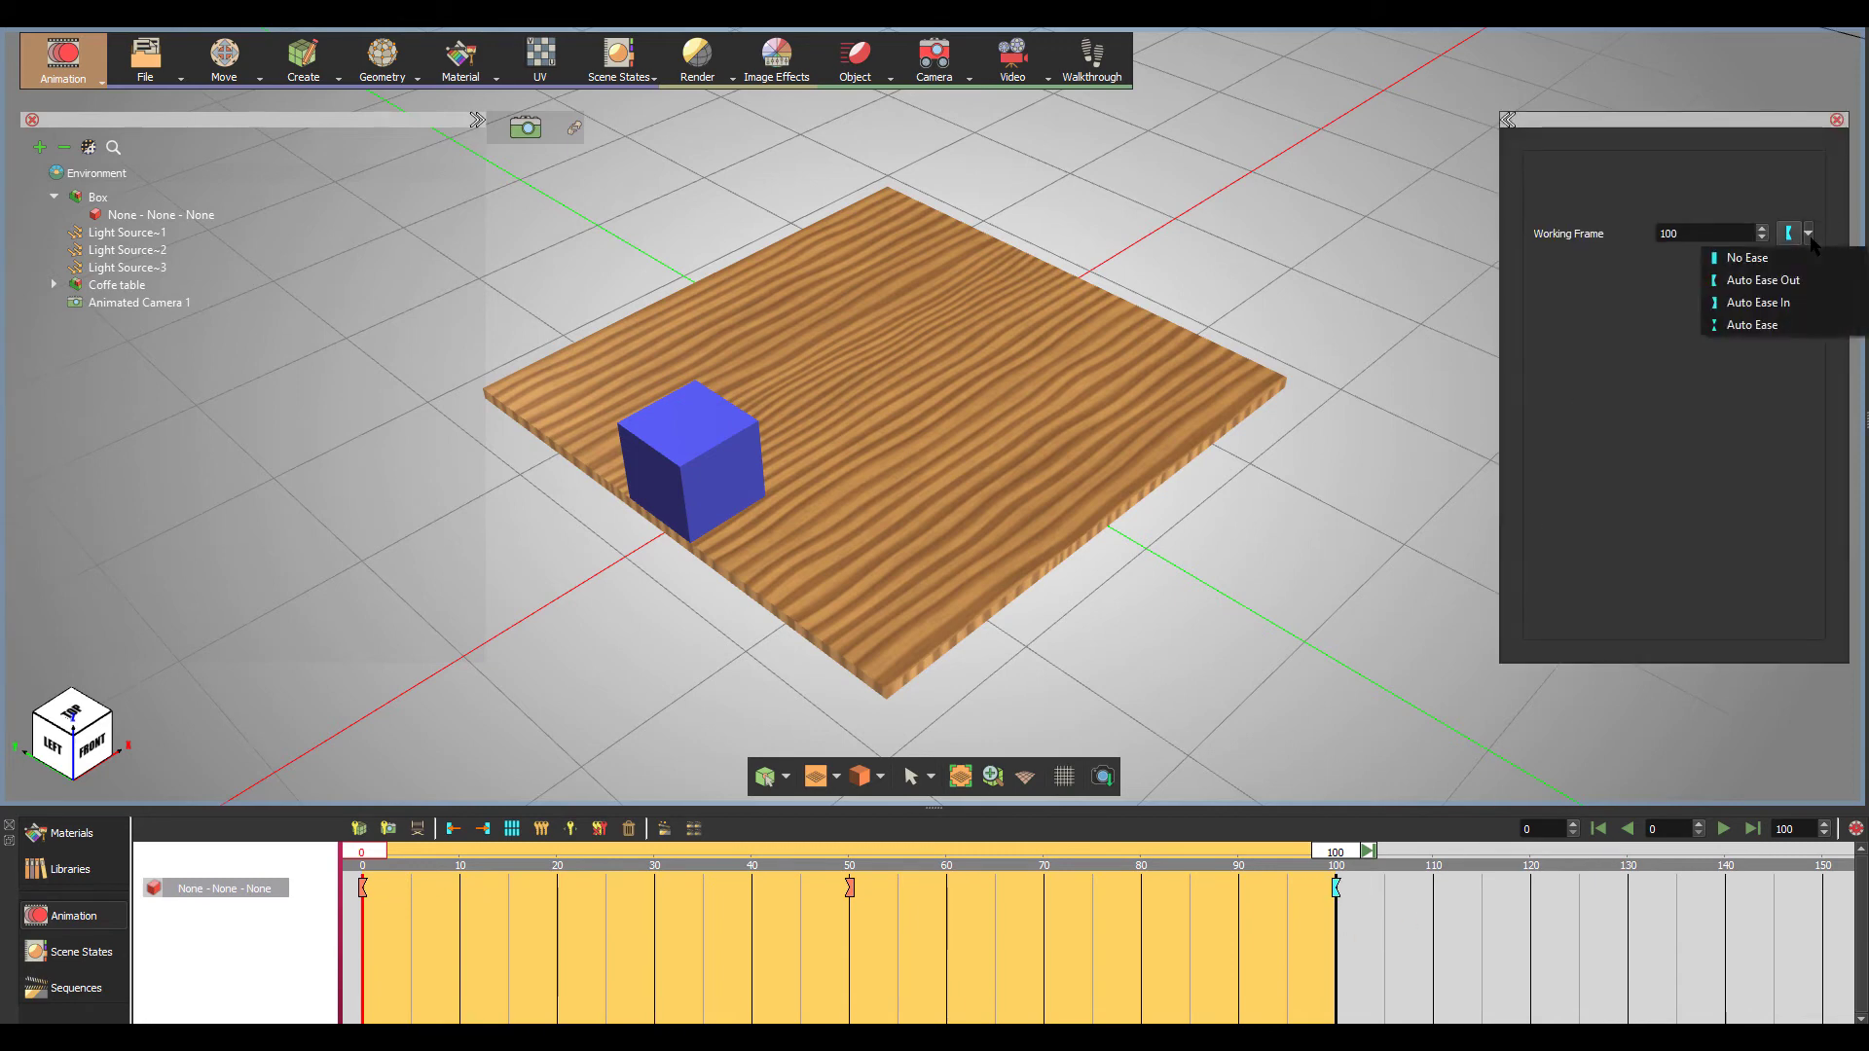
left_click(1794, 303)
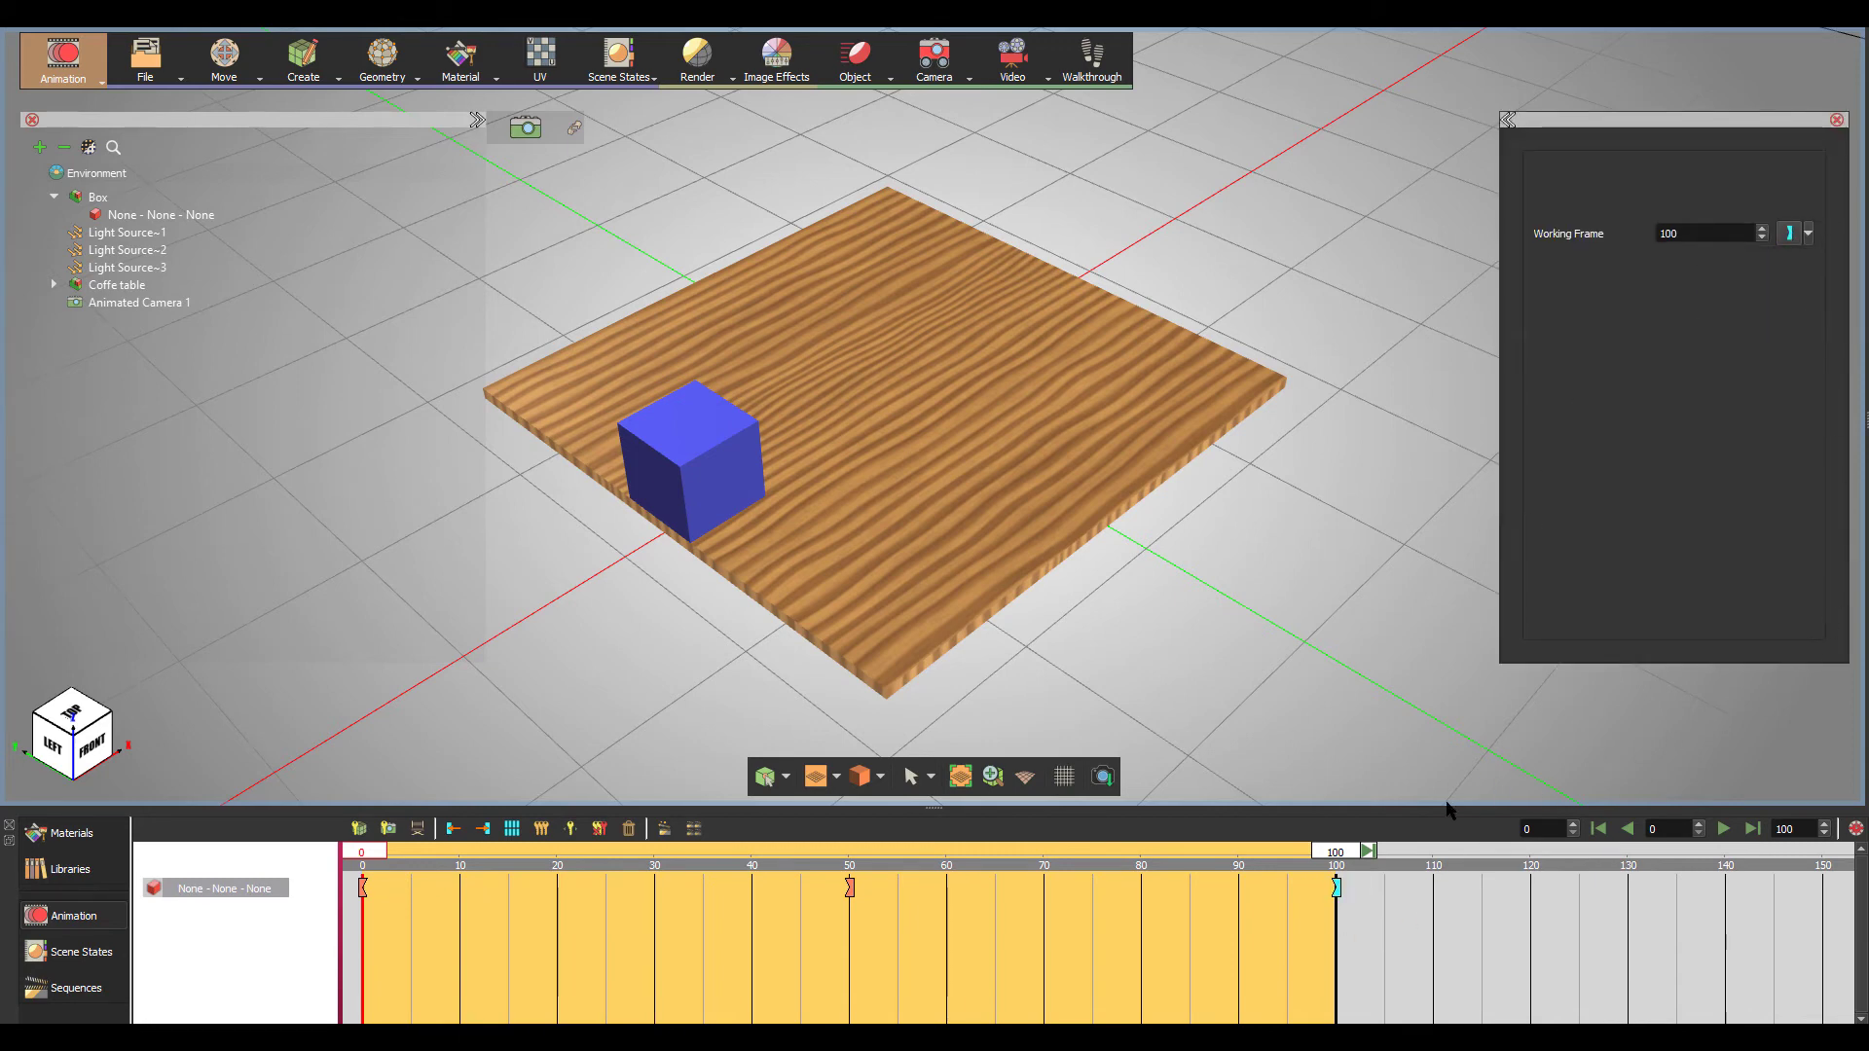
left_click(913, 959)
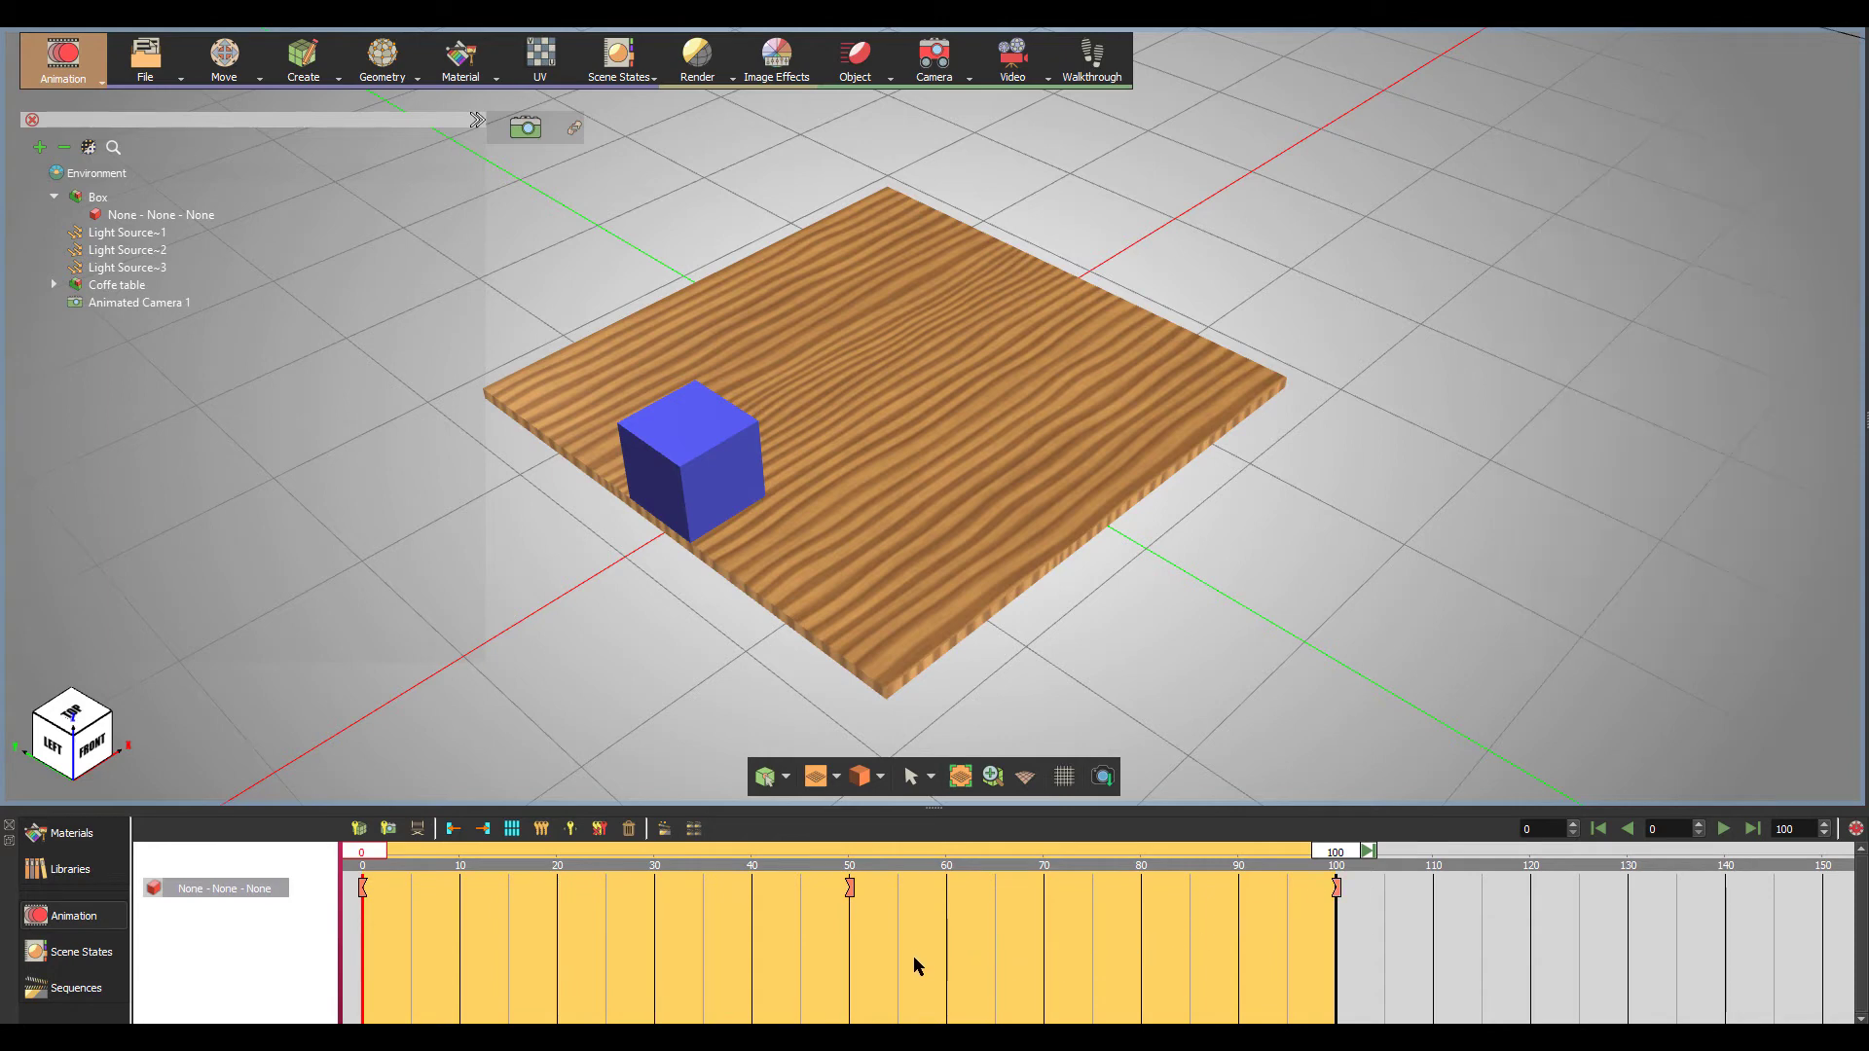
Step: Set the box's middle keyframe at frame 50 to Auto Ease
left_click(849, 888)
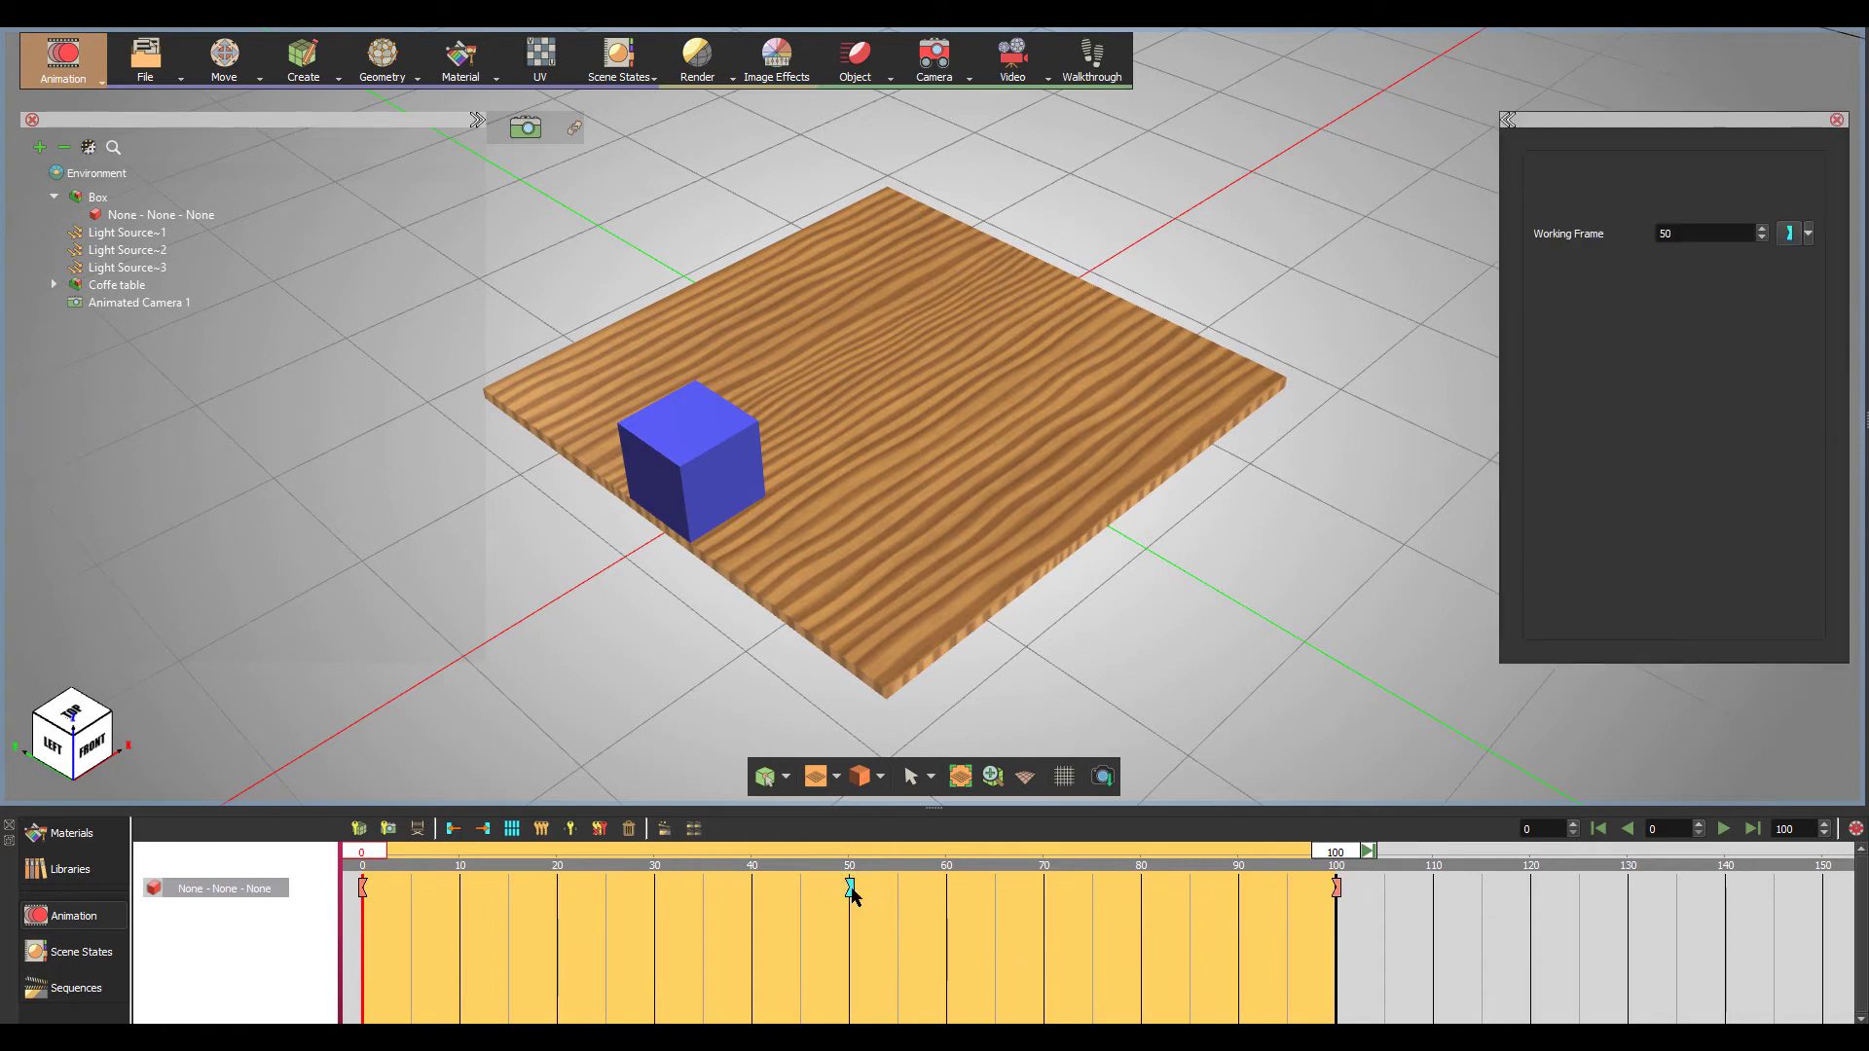
left_click(1808, 232)
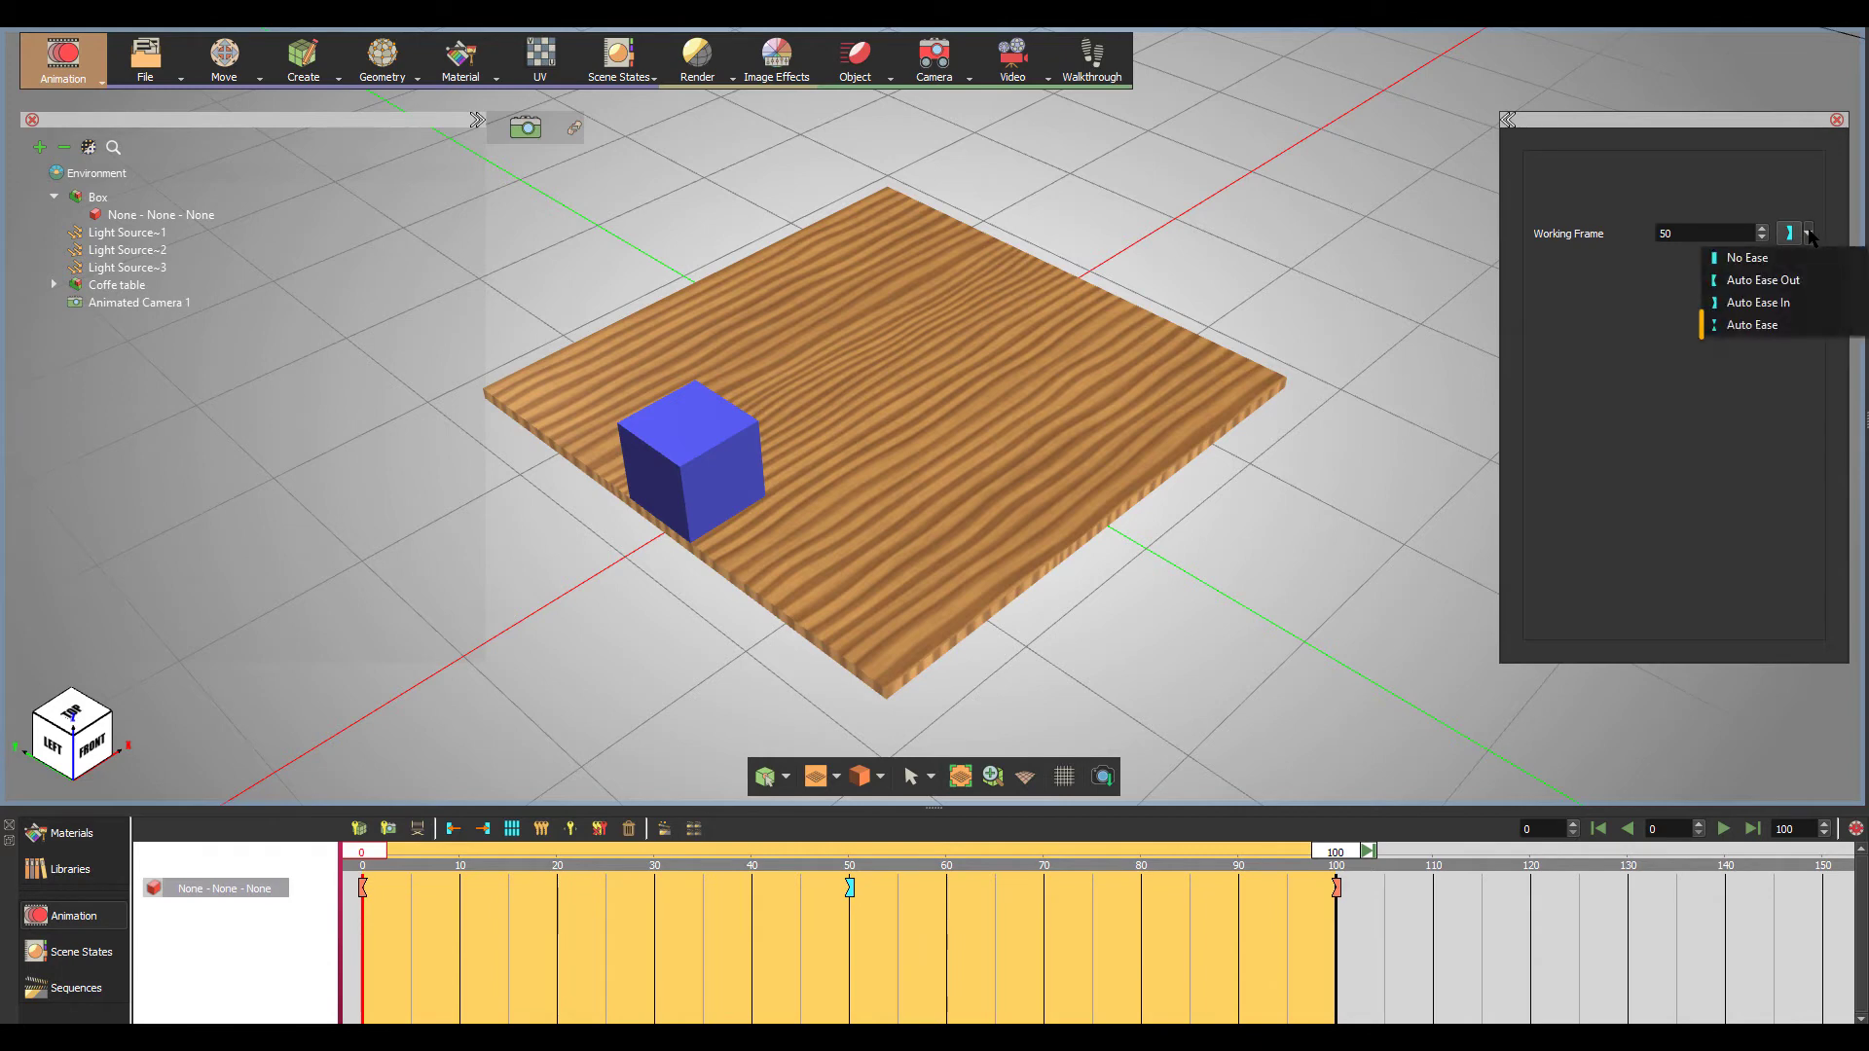
left_click(1823, 327)
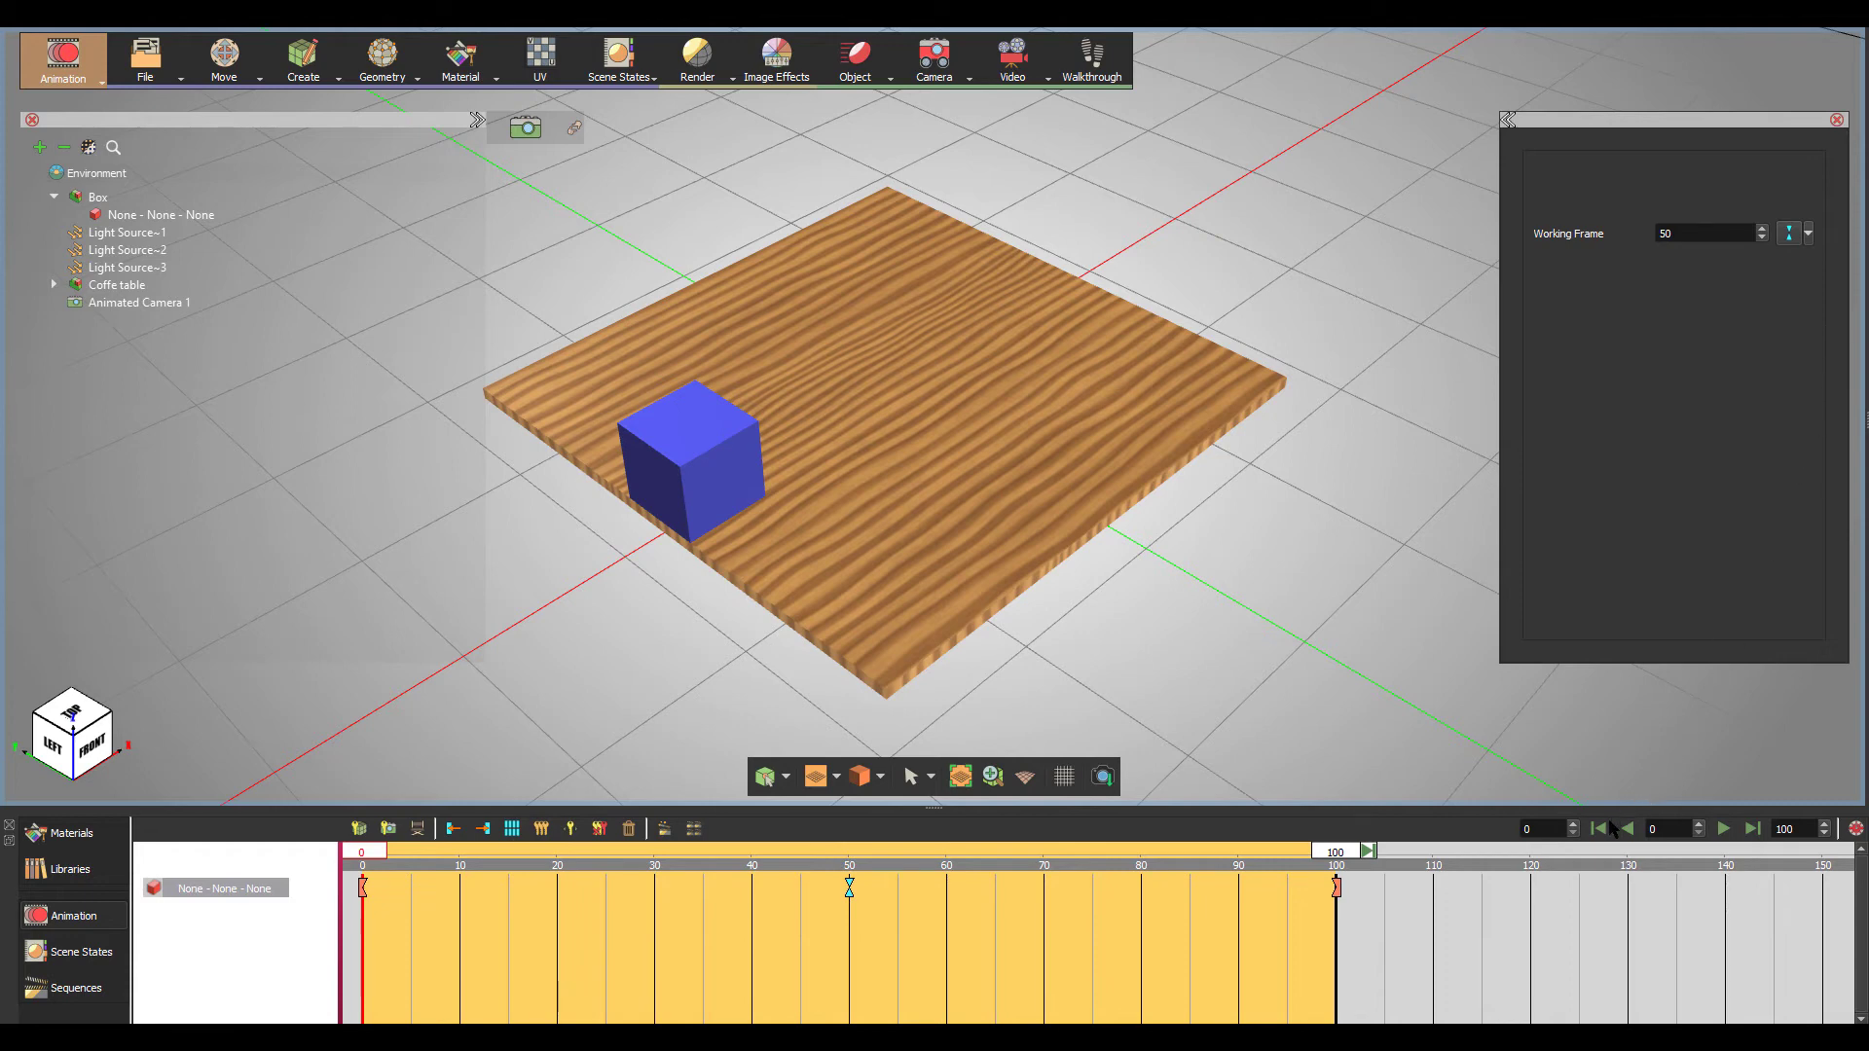
Step: Play back the box's back-and-forth animation to check the easing and rewind to frame 0
left_click(1723, 828)
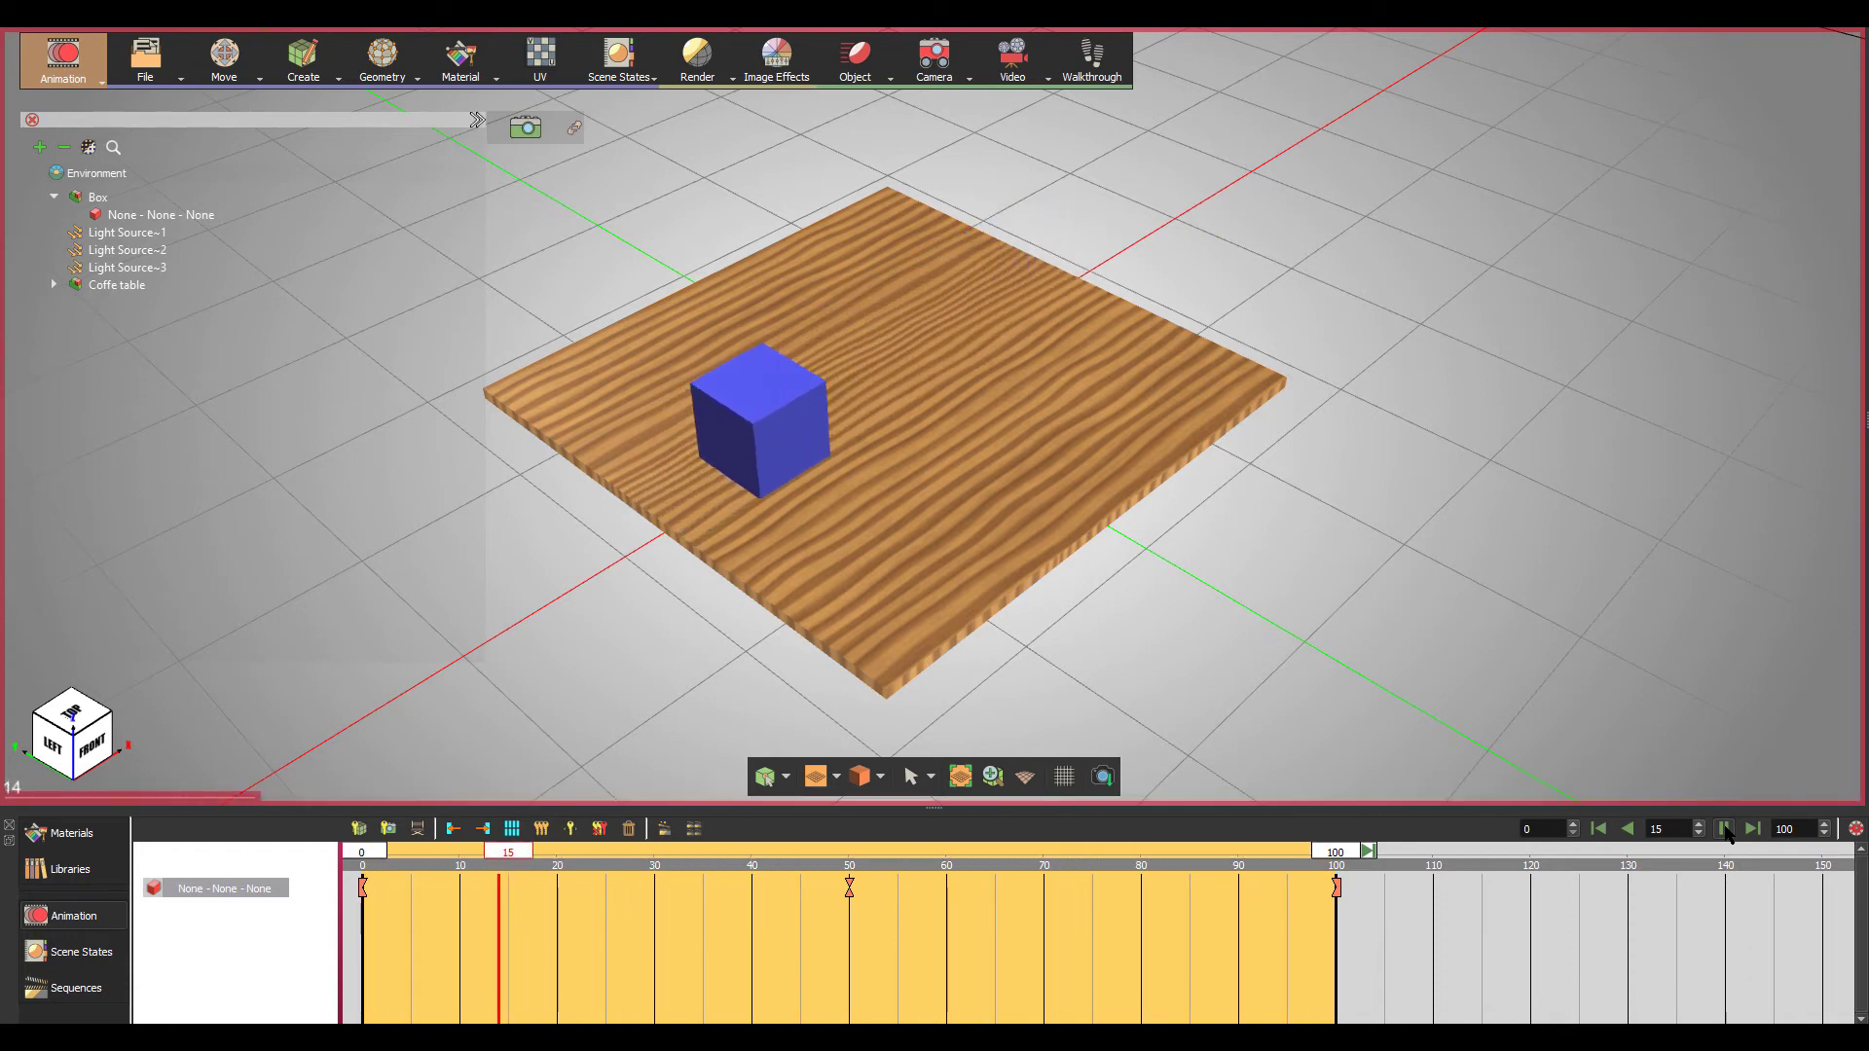
left_click(1725, 830)
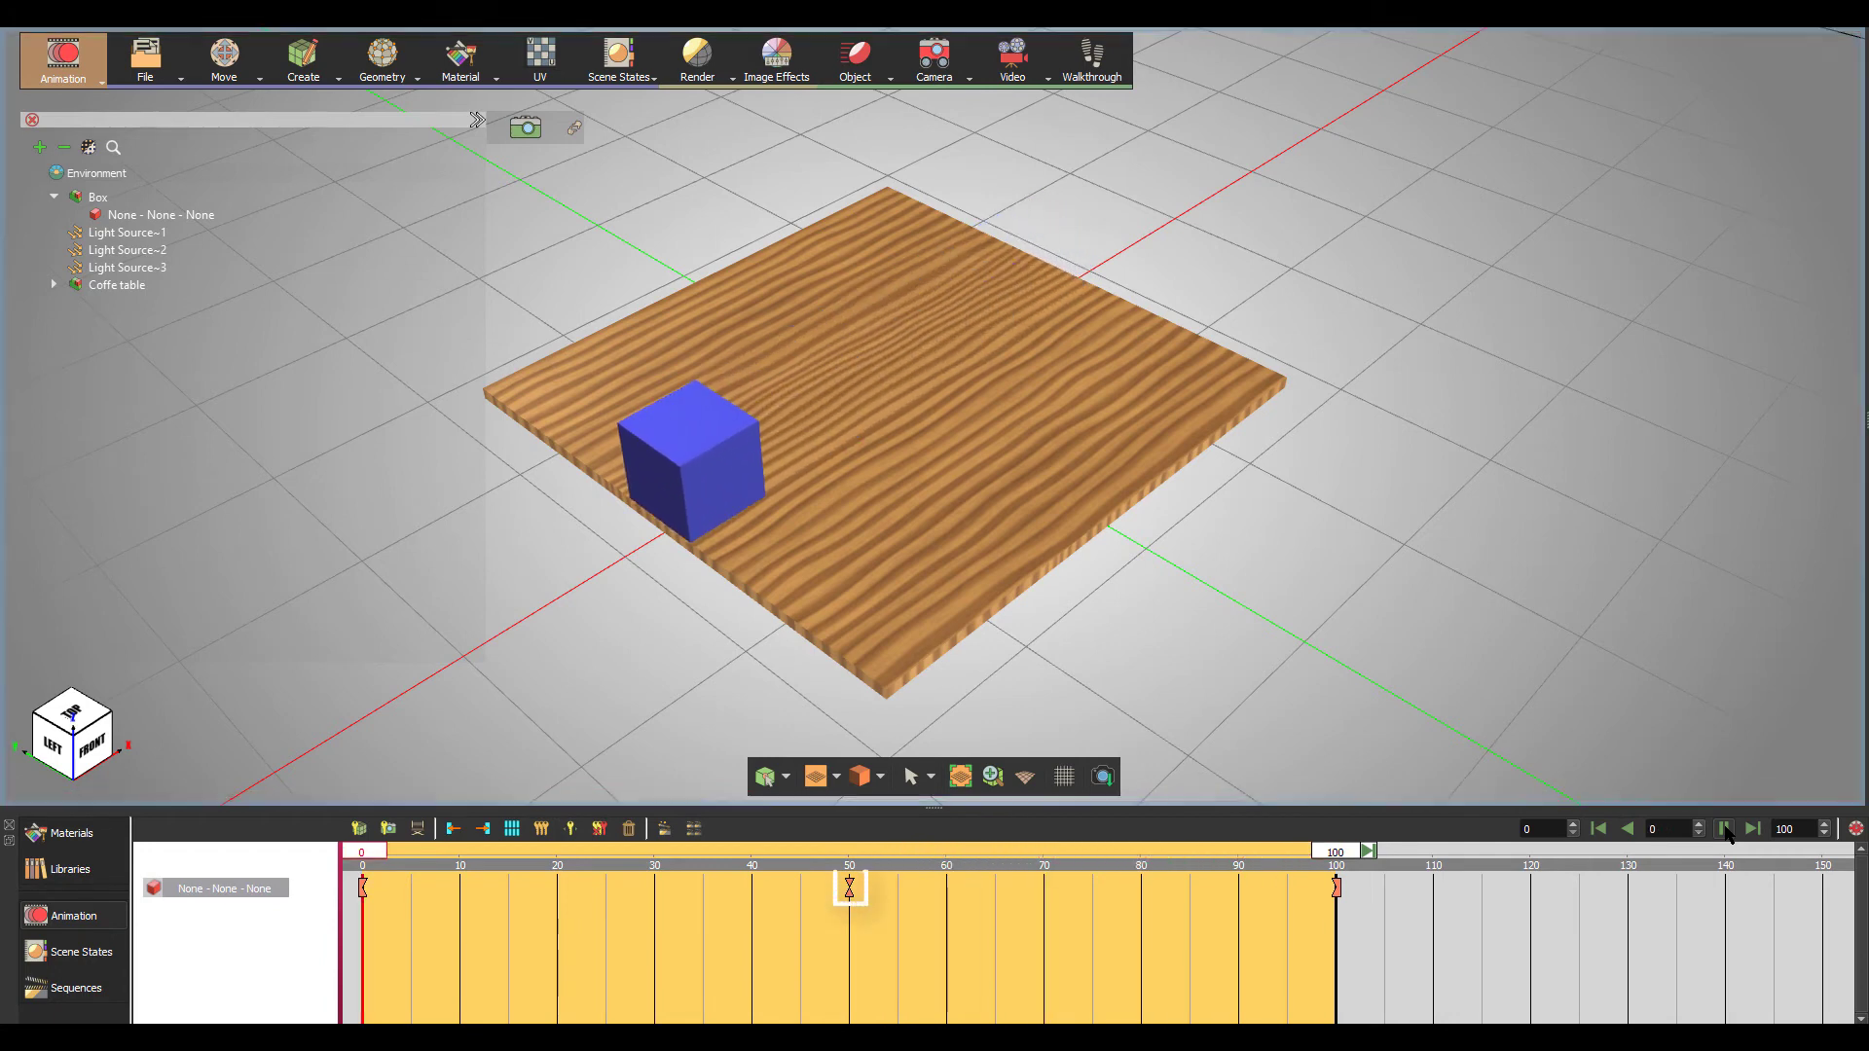
left_click(1726, 830)
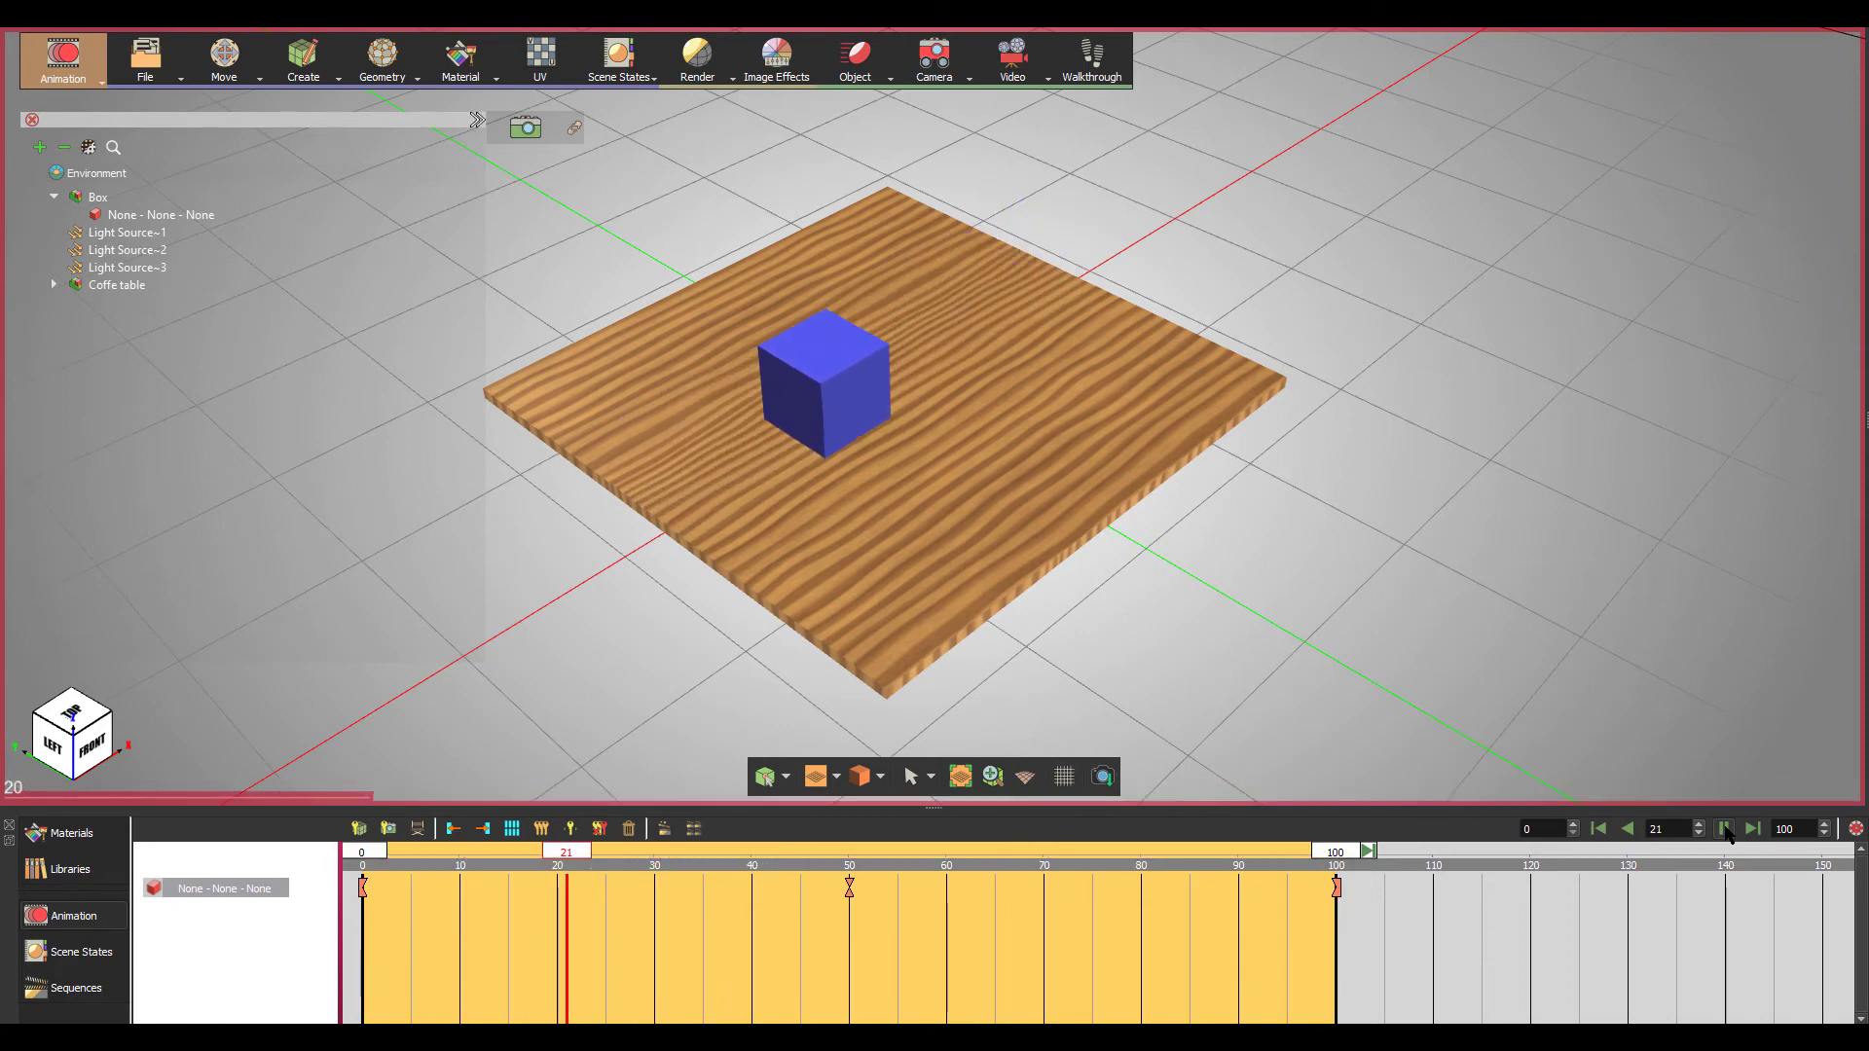
left_click(1725, 829)
left_click(1600, 829)
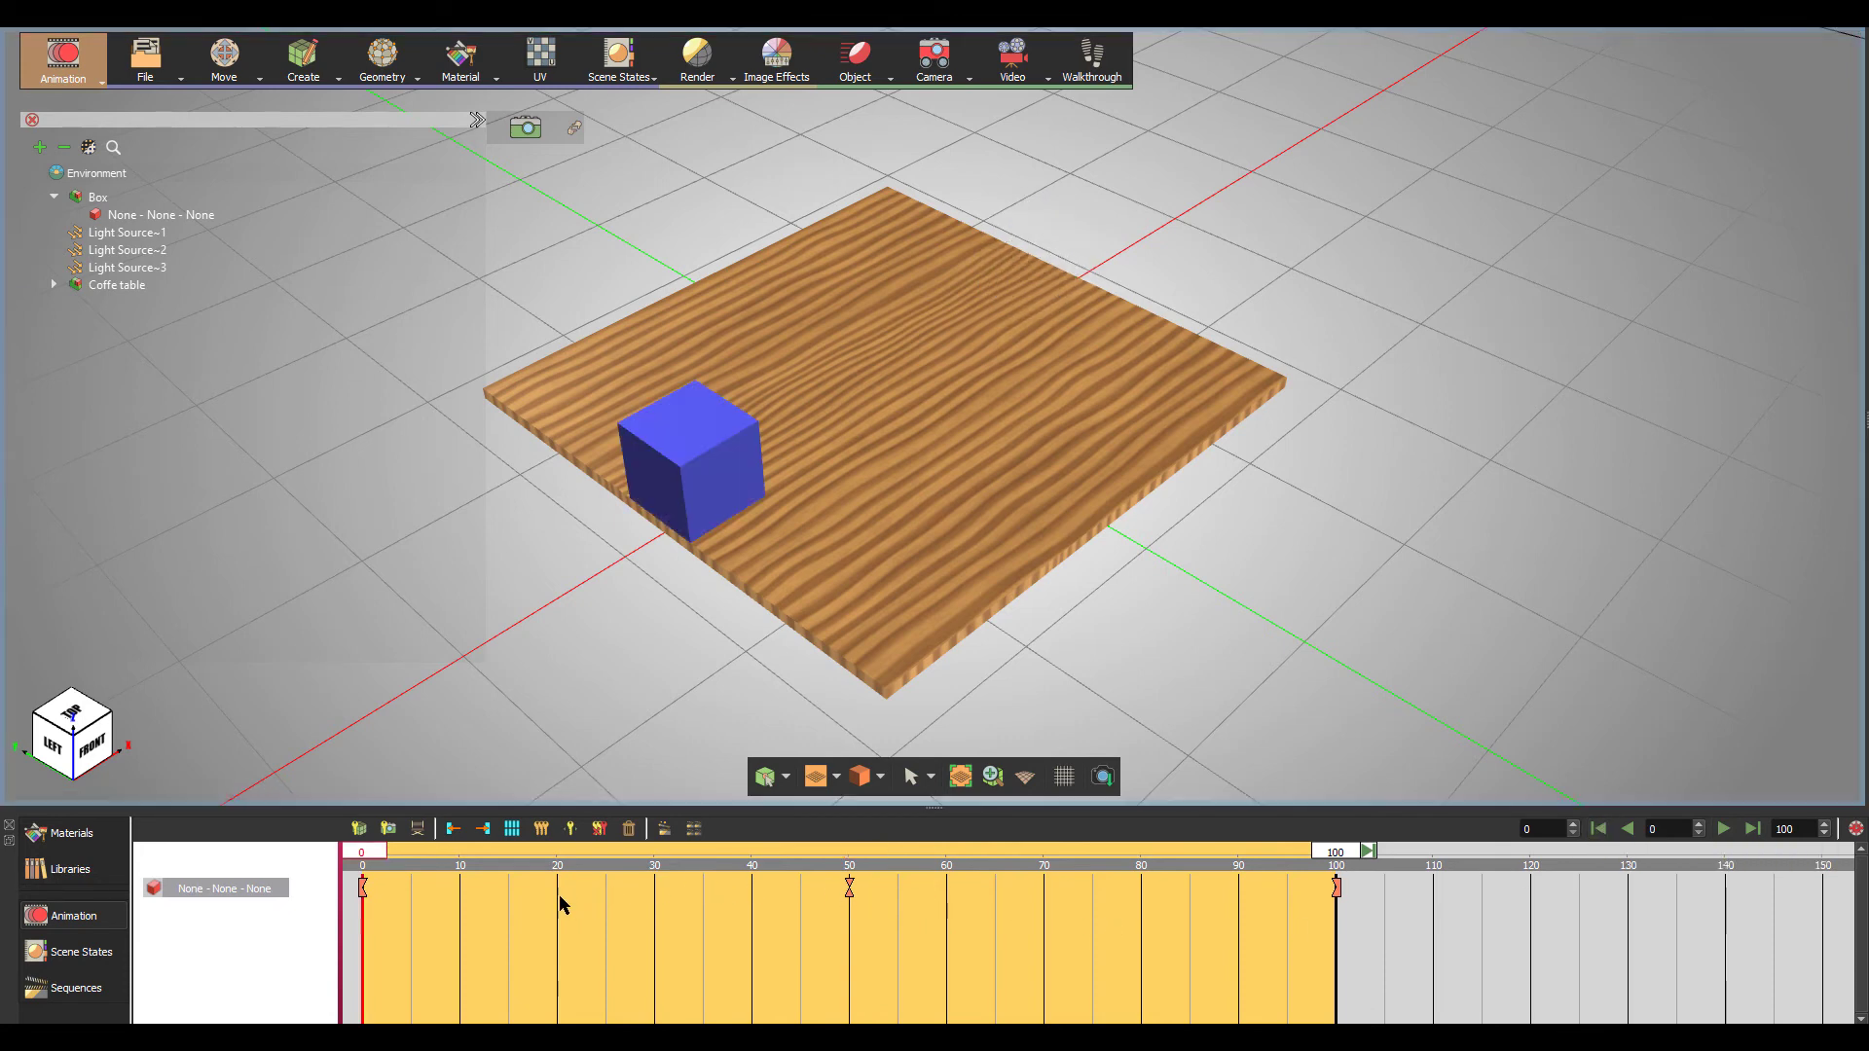
Step: Delete all of the box's keyframes and add an animated camera to the timeline at frame 0
left_click(515, 830)
left_click(630, 830)
left_click(952, 547)
left_click(389, 829)
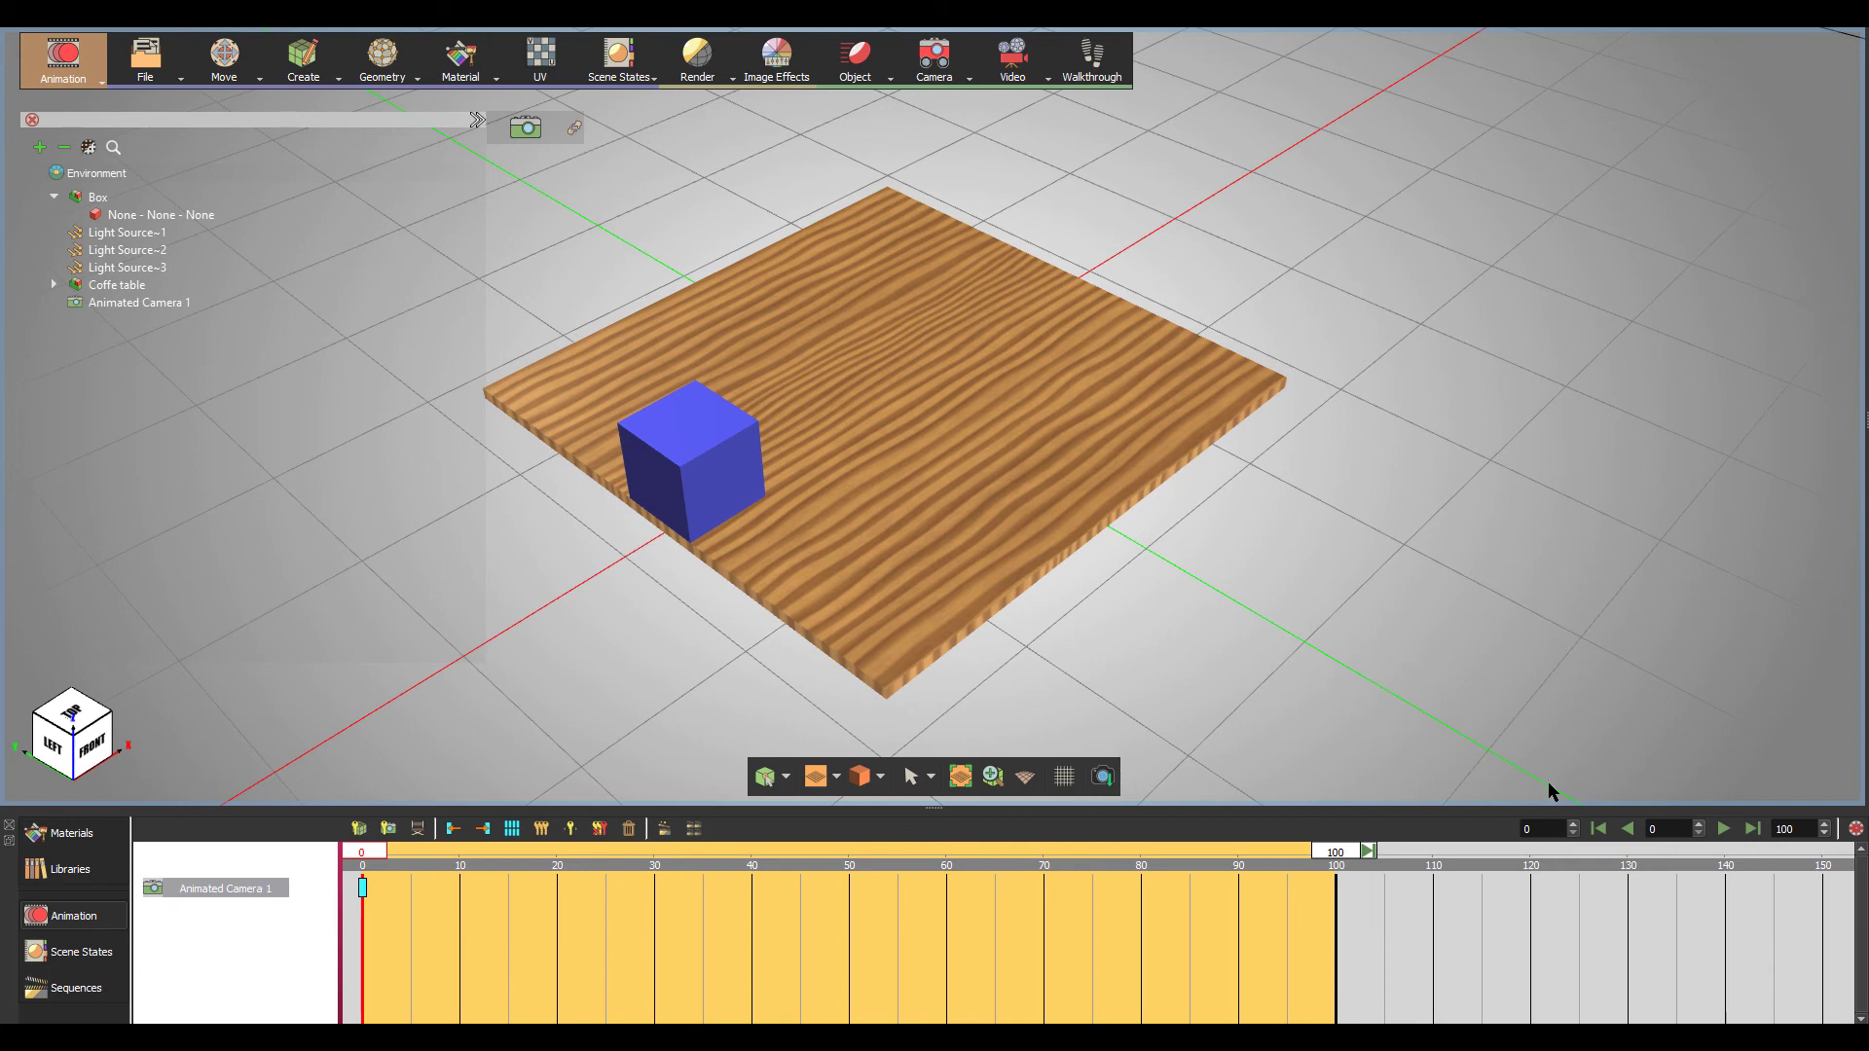
Step: Add a camera keyframe at frame 100 with the view orbited around the wooden board to face its front and right sides
left_click(1752, 828)
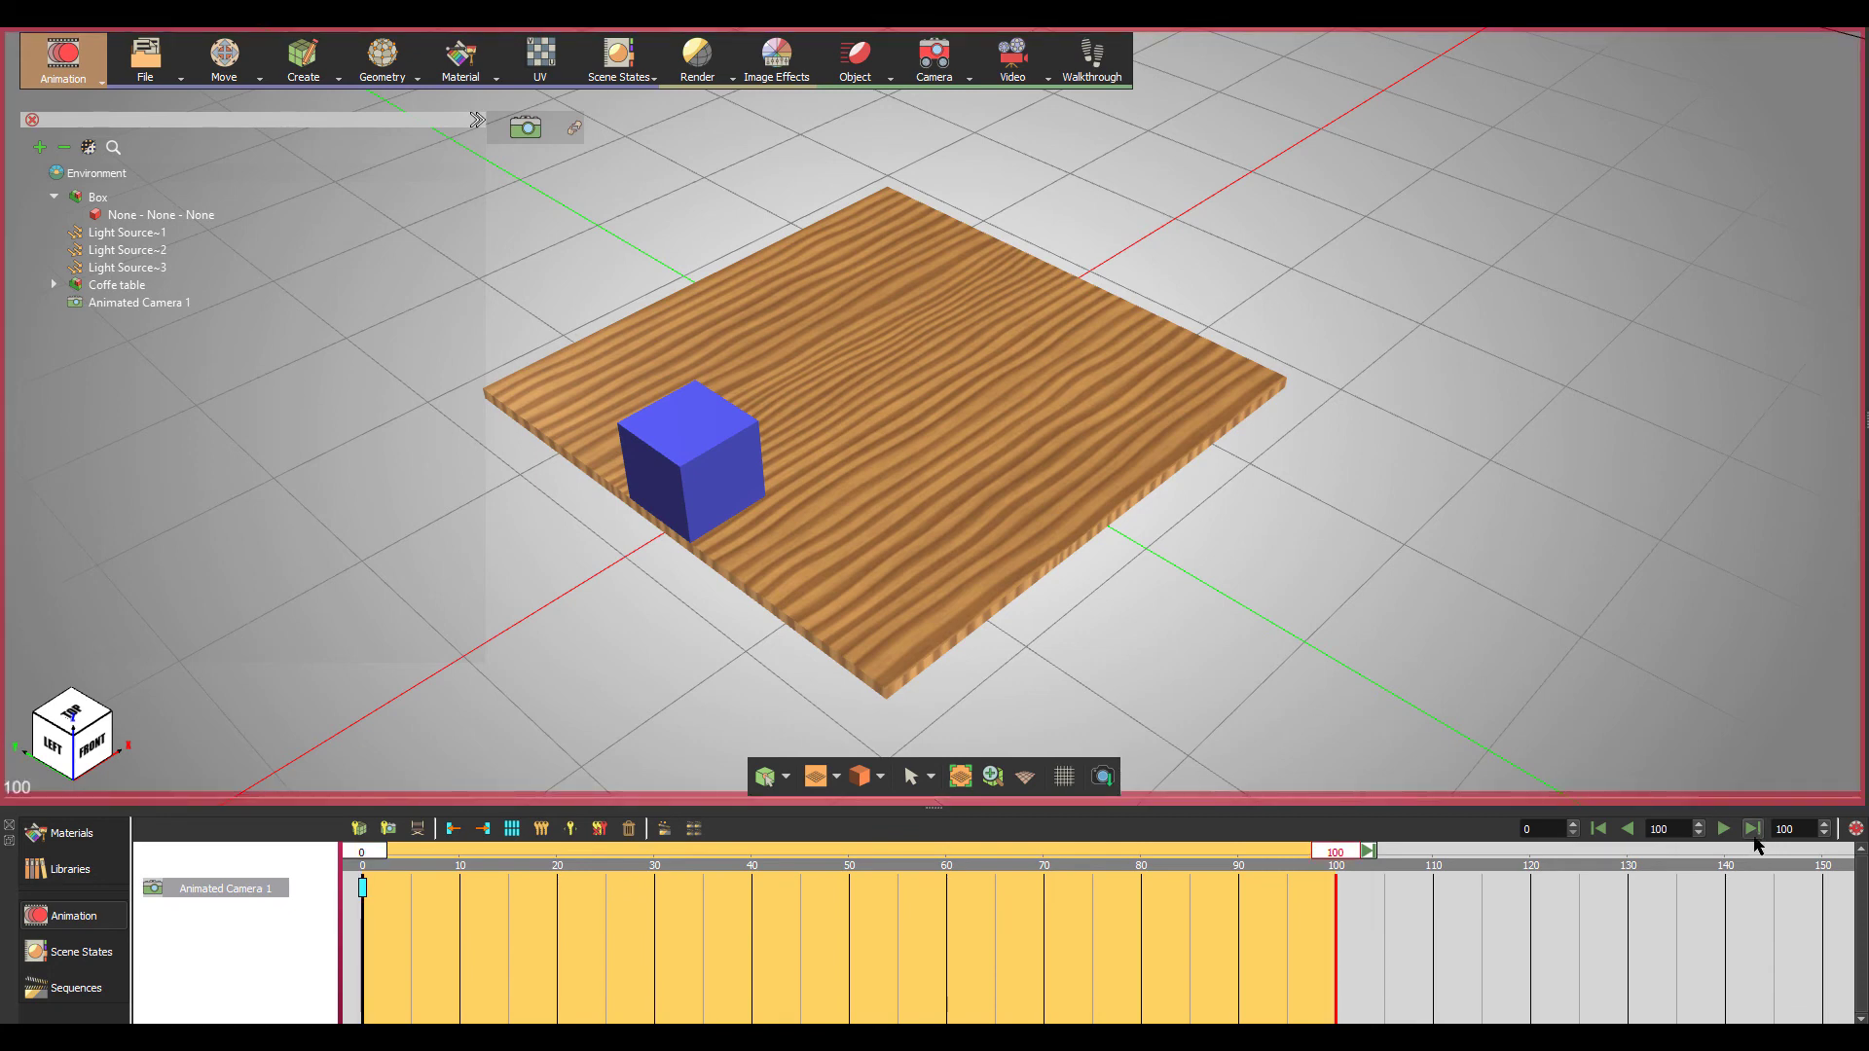
left_click_drag(1399, 373, 139, 323)
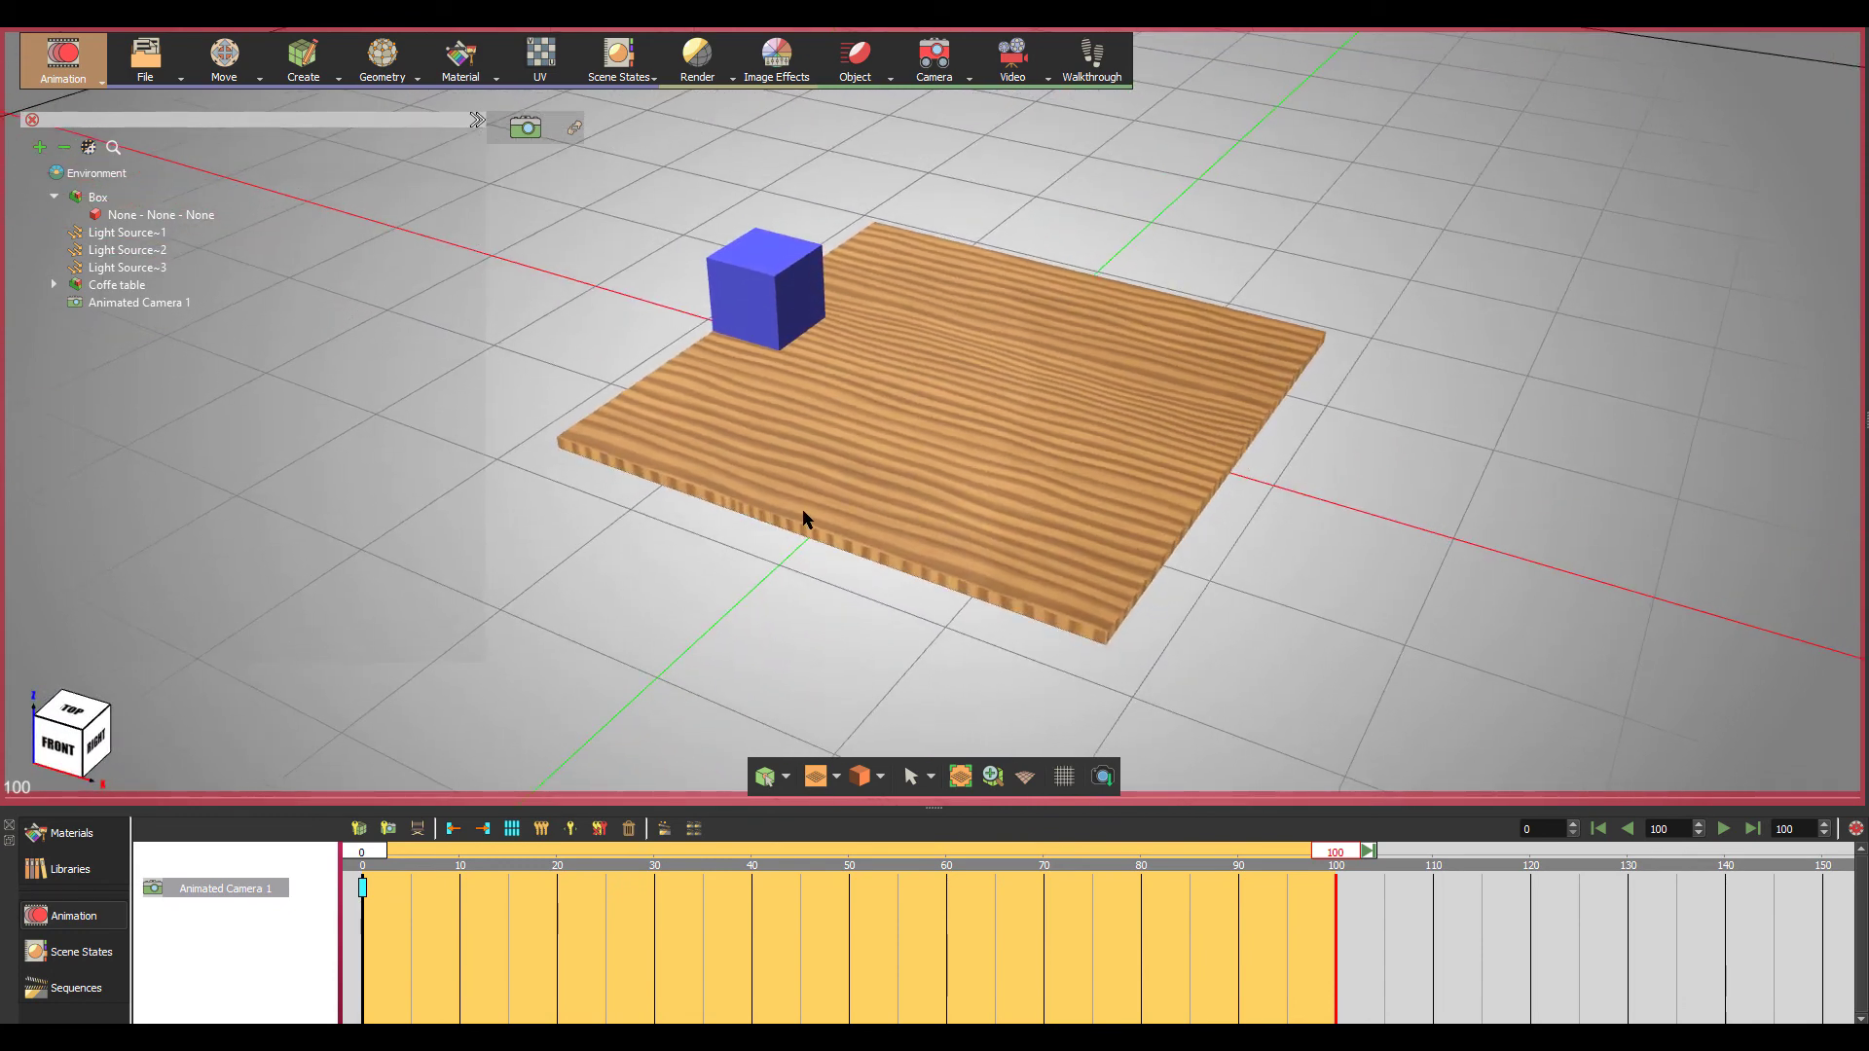
left_click(389, 829)
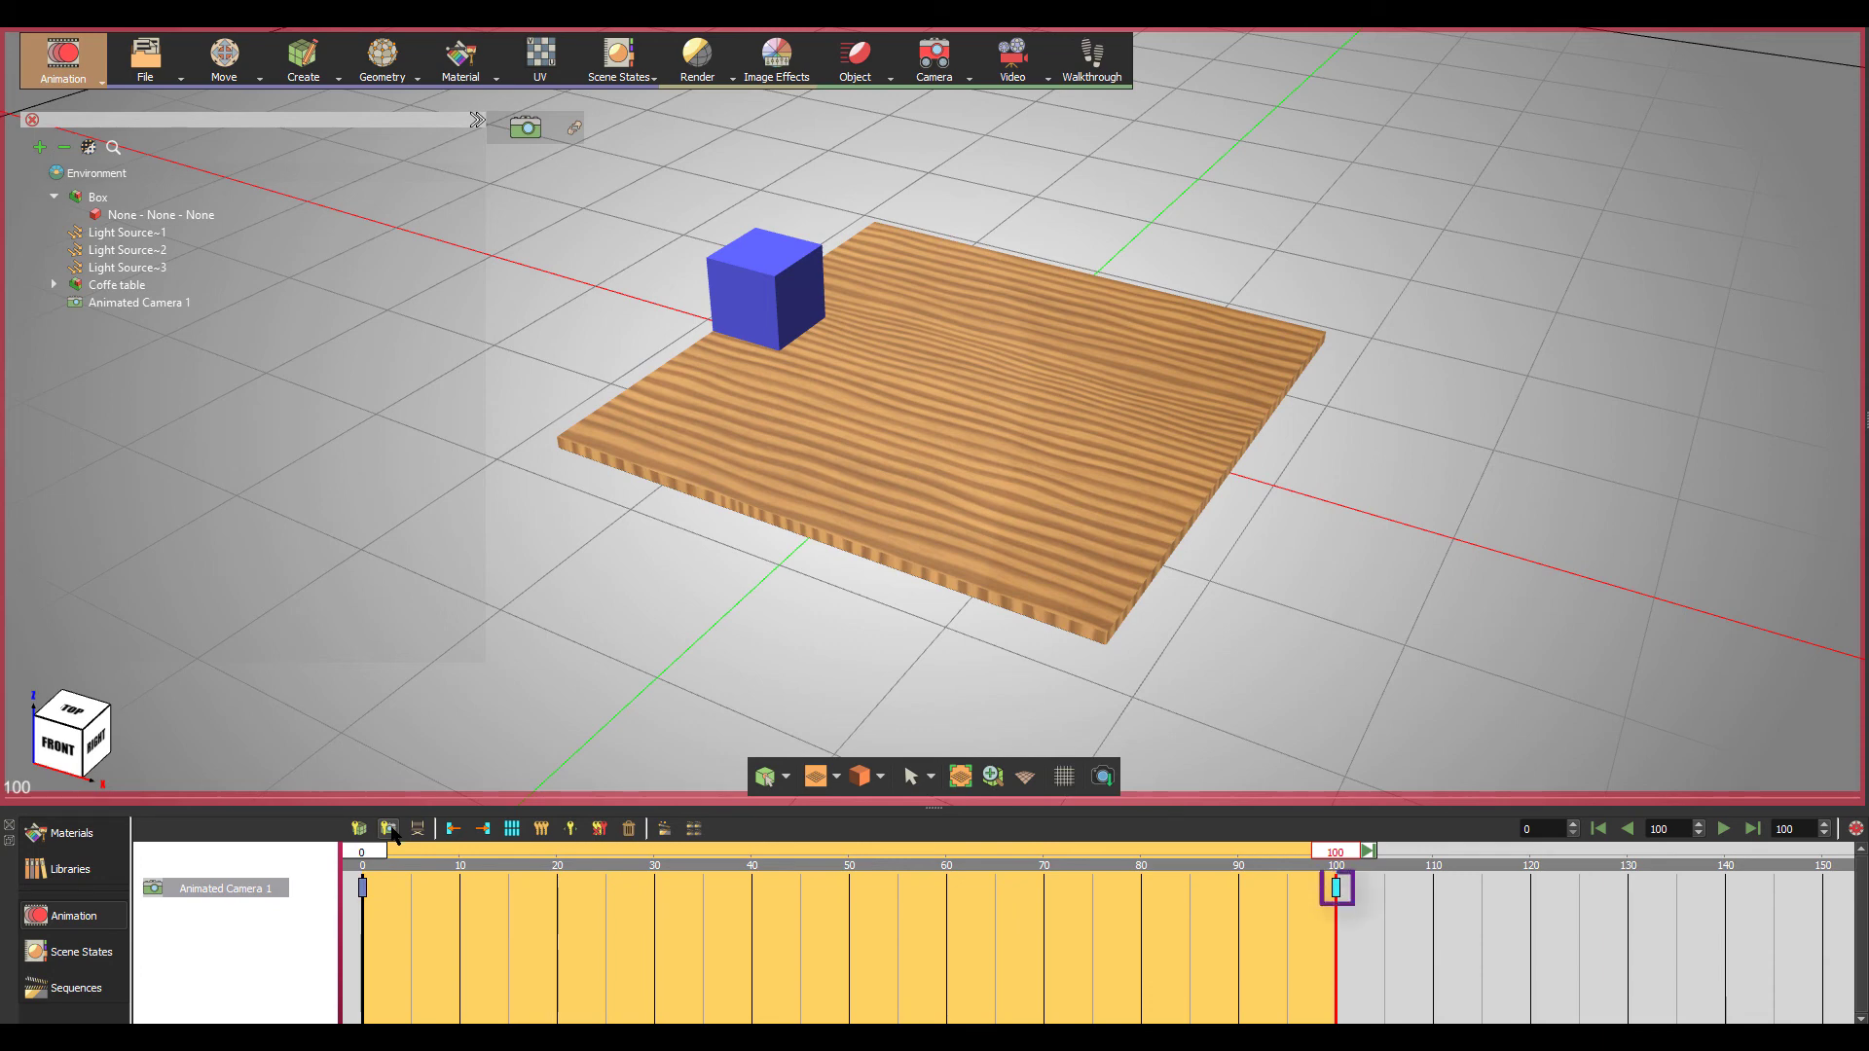
Step: Play back the camera animation from frame 0 to check the movement and rewind to the start
left_click(1599, 829)
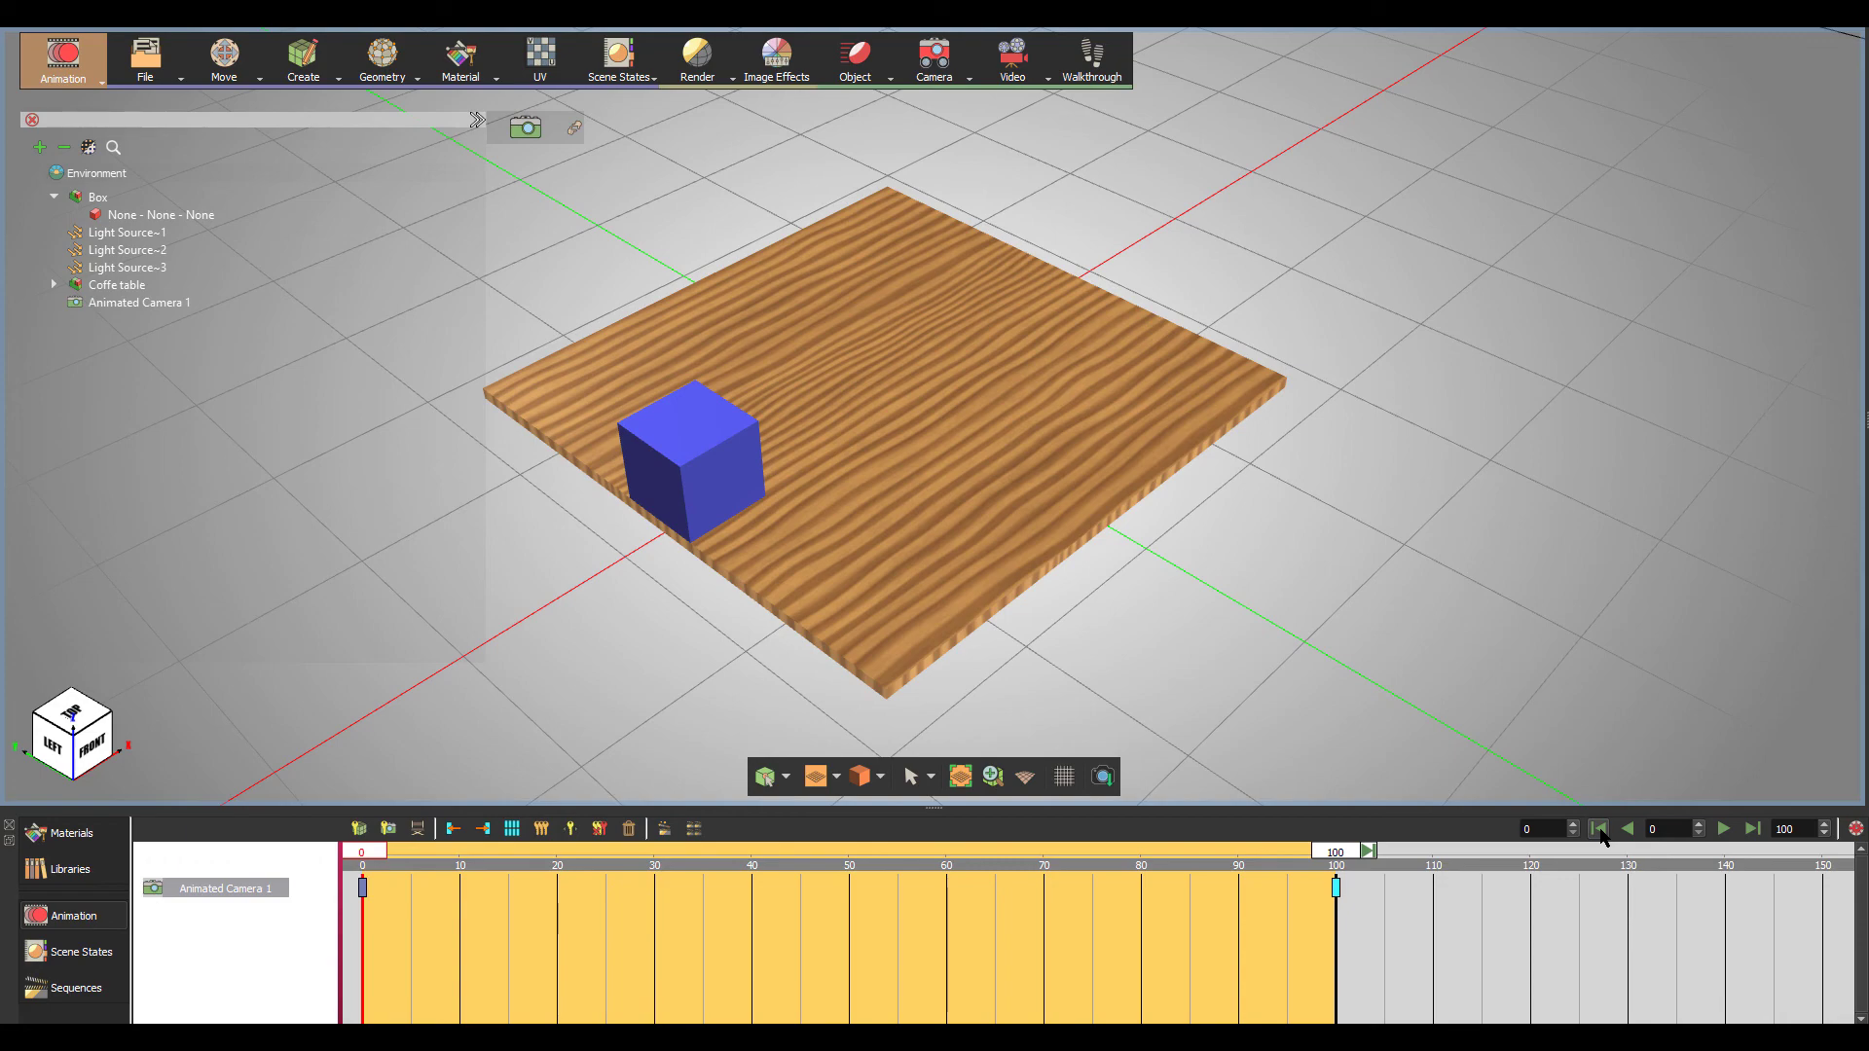
left_click(1725, 829)
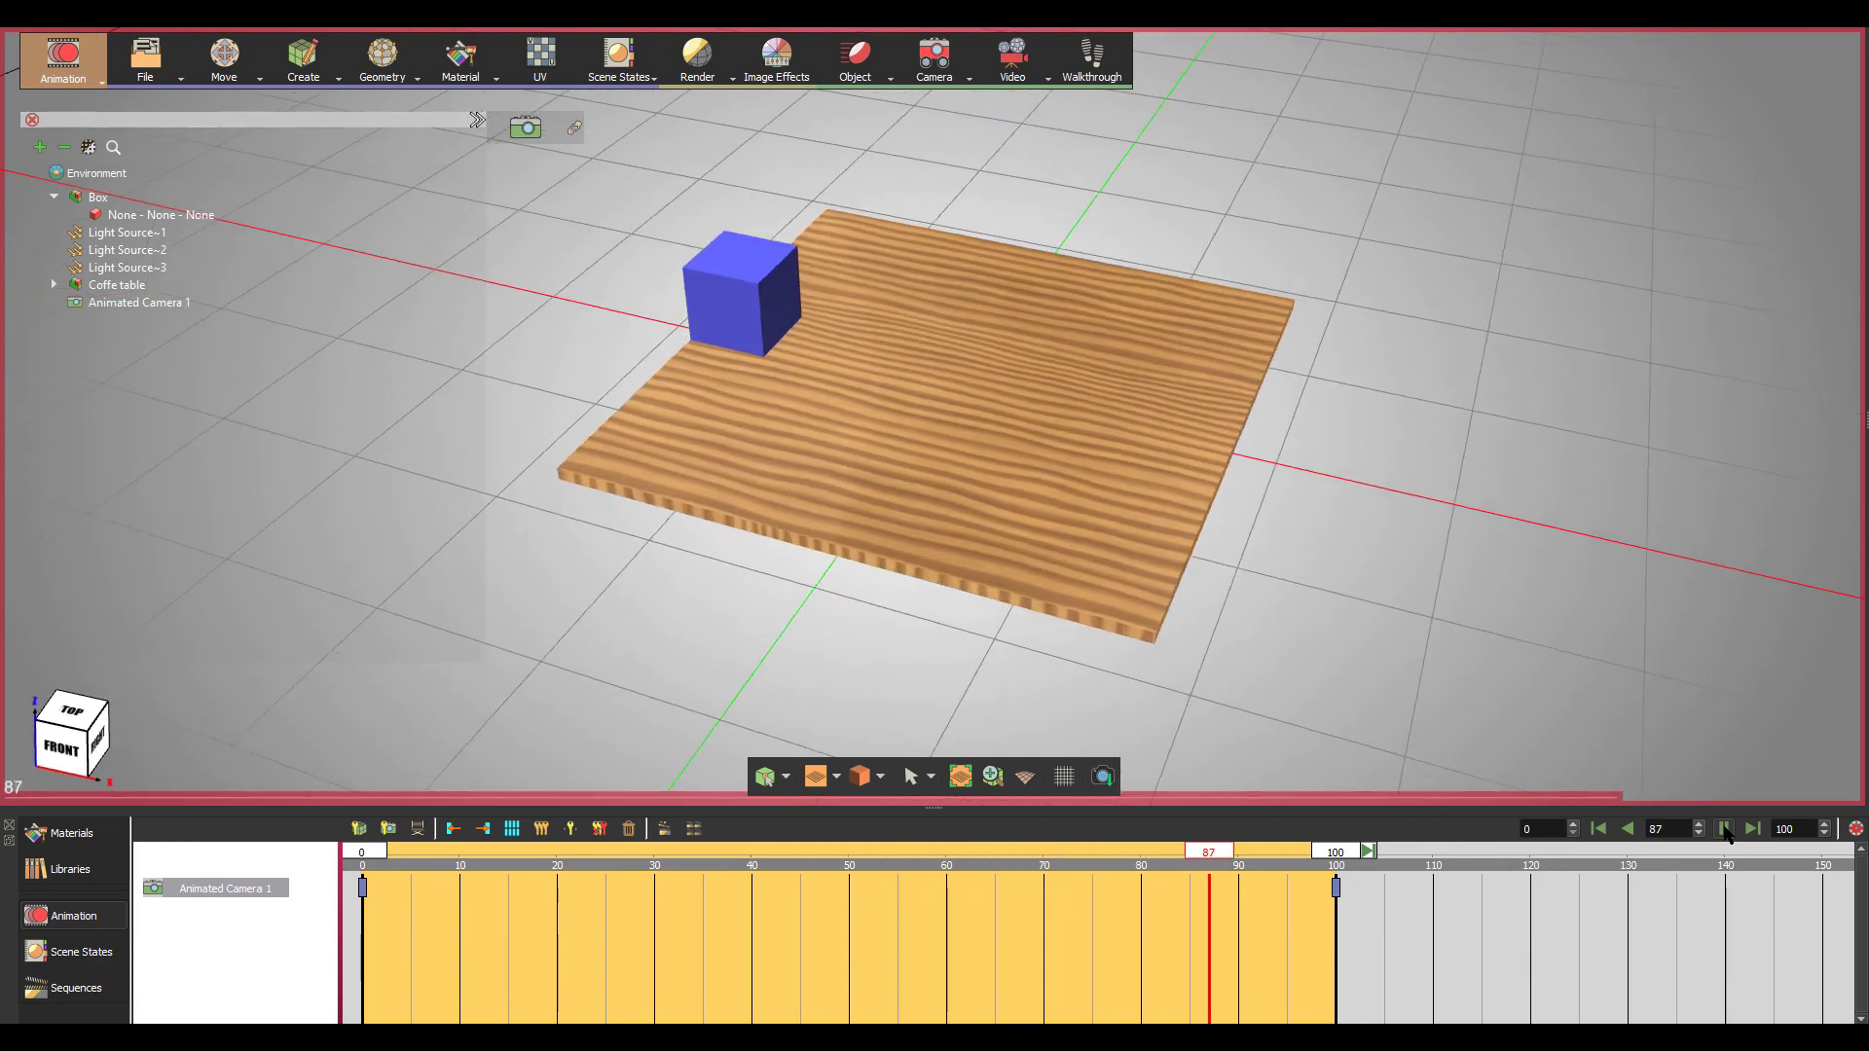
left_click(1725, 830)
left_click(1597, 829)
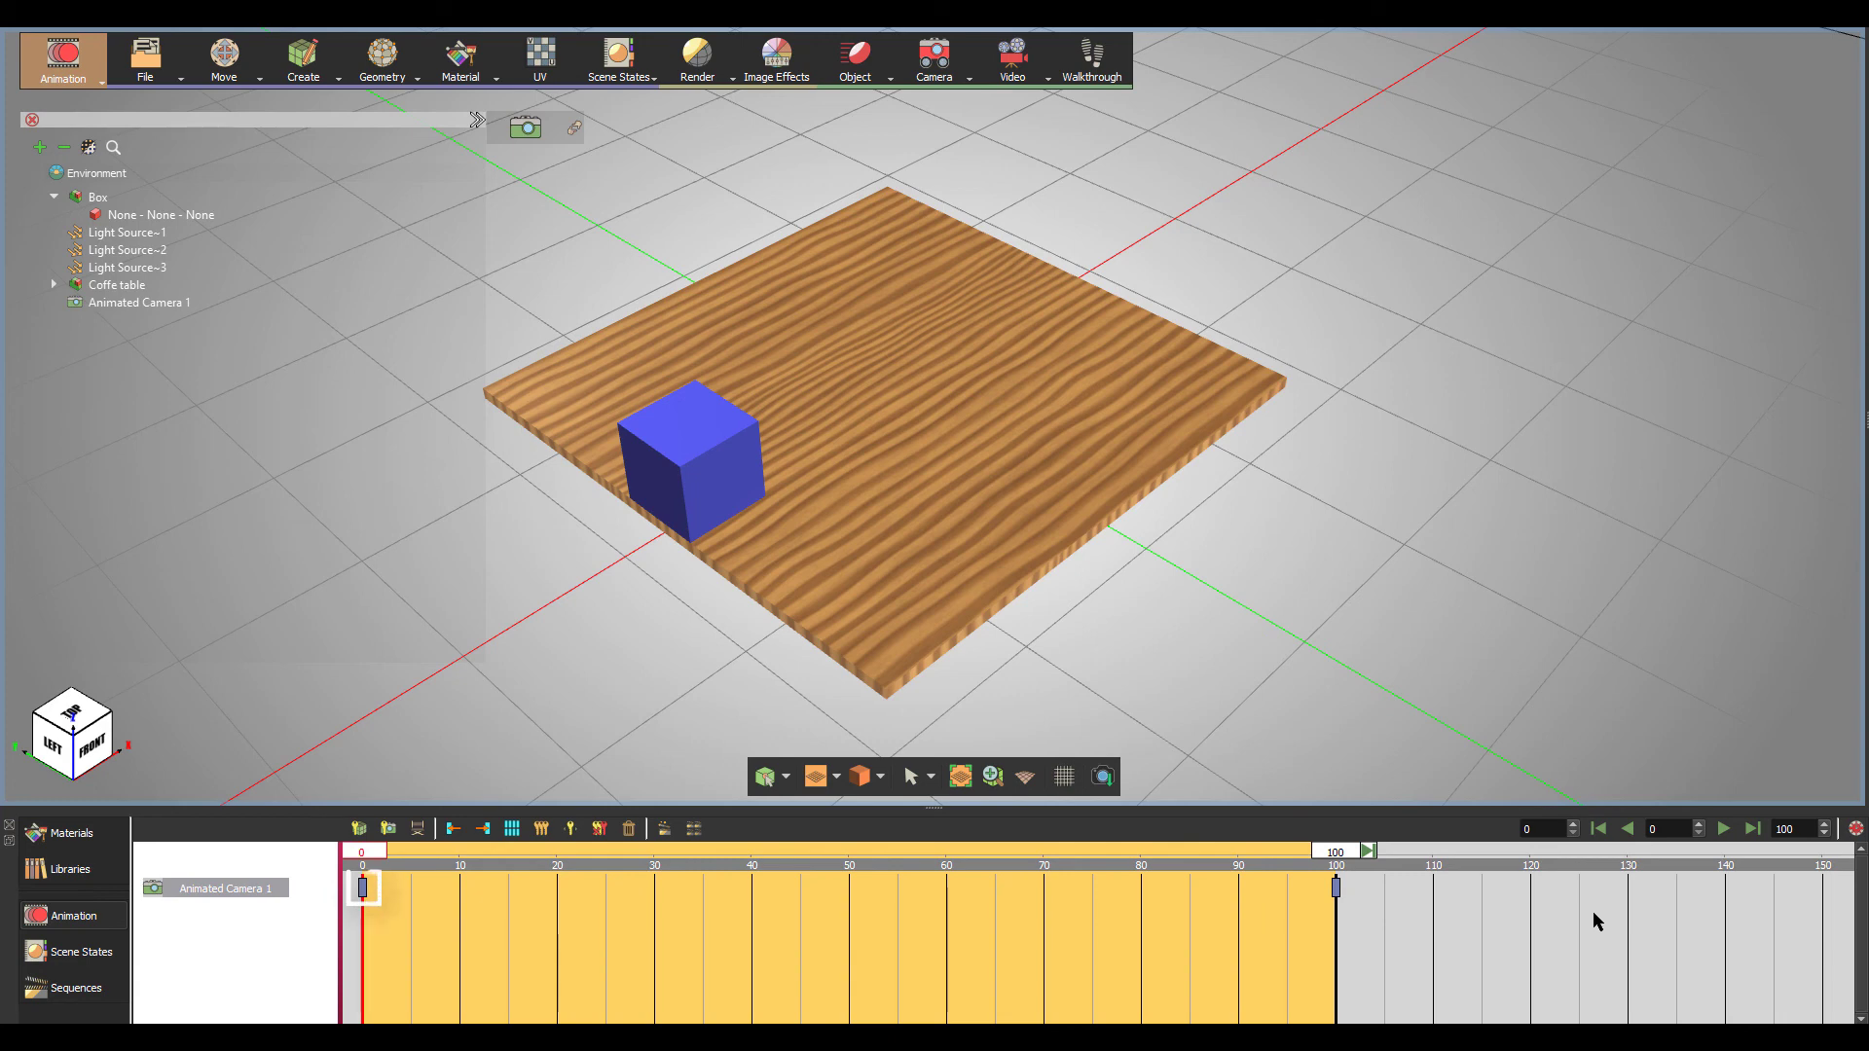
Step: Set the animated camera's keyframe at frame 0 to Auto Ease Out
left_click(362, 887)
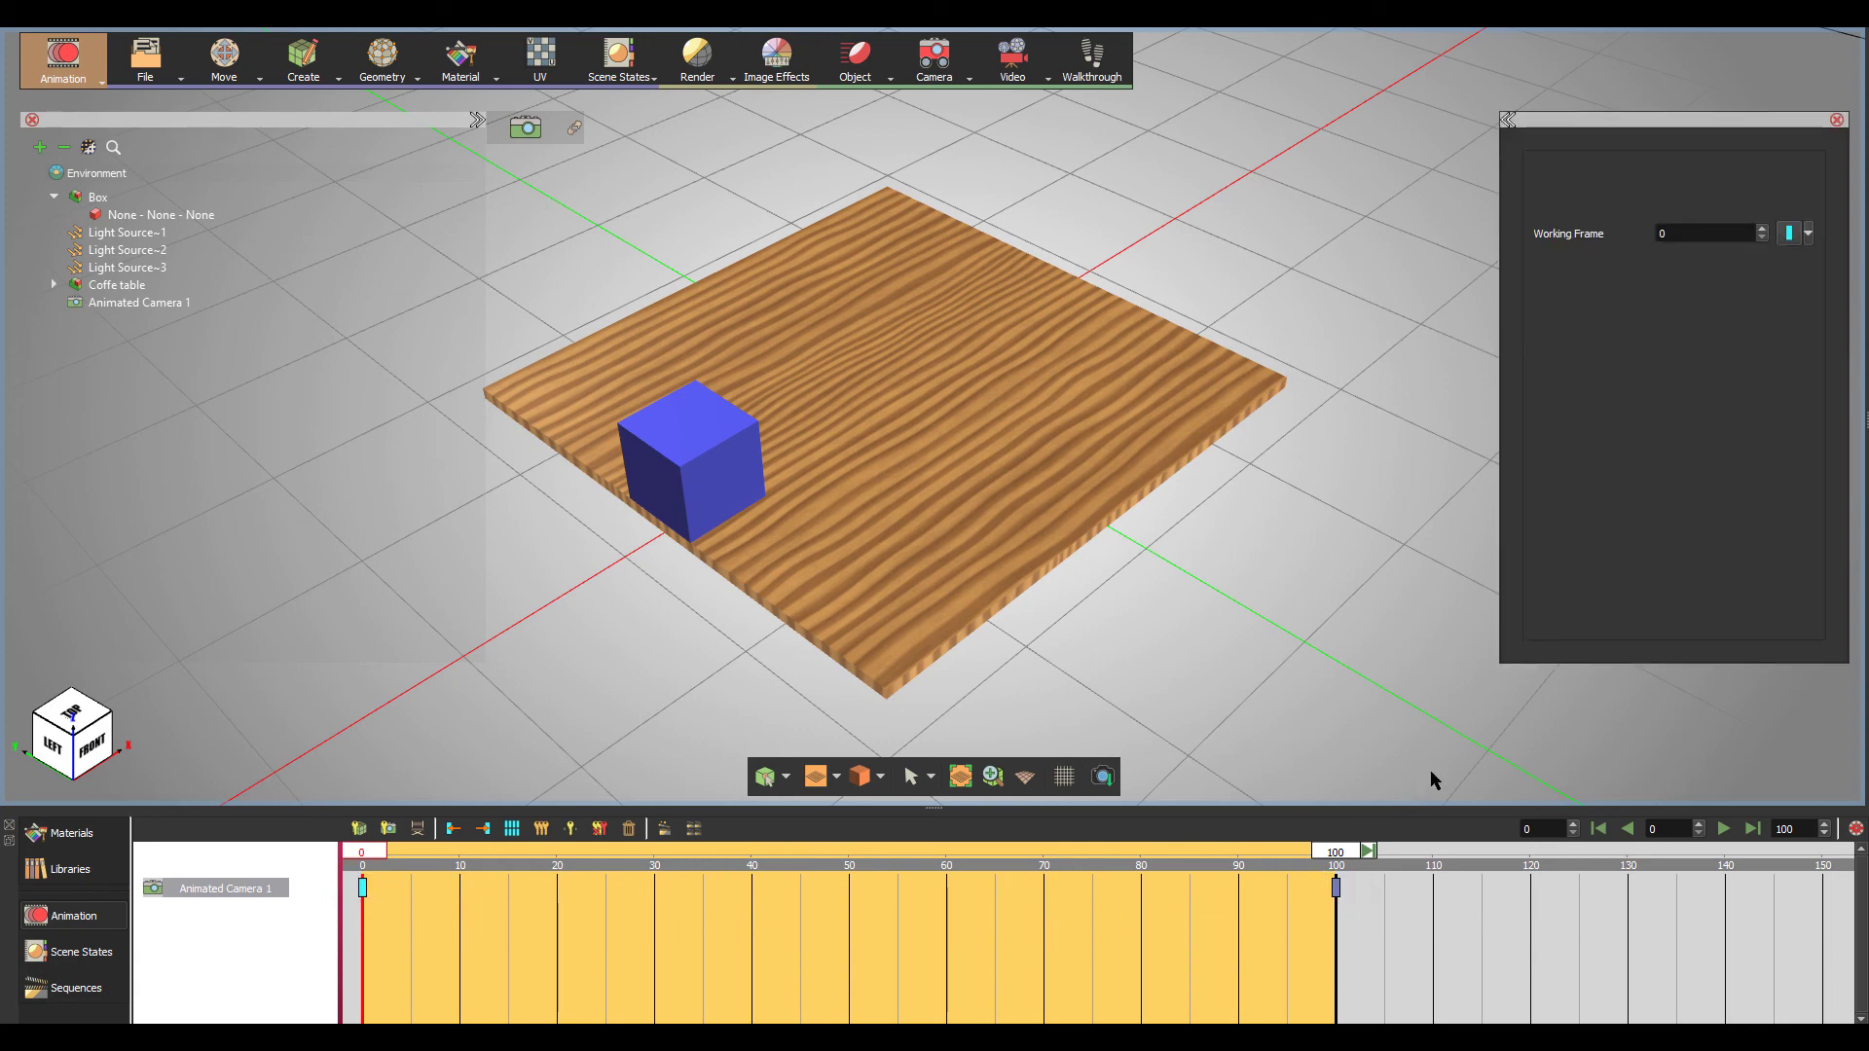
left_click(1807, 234)
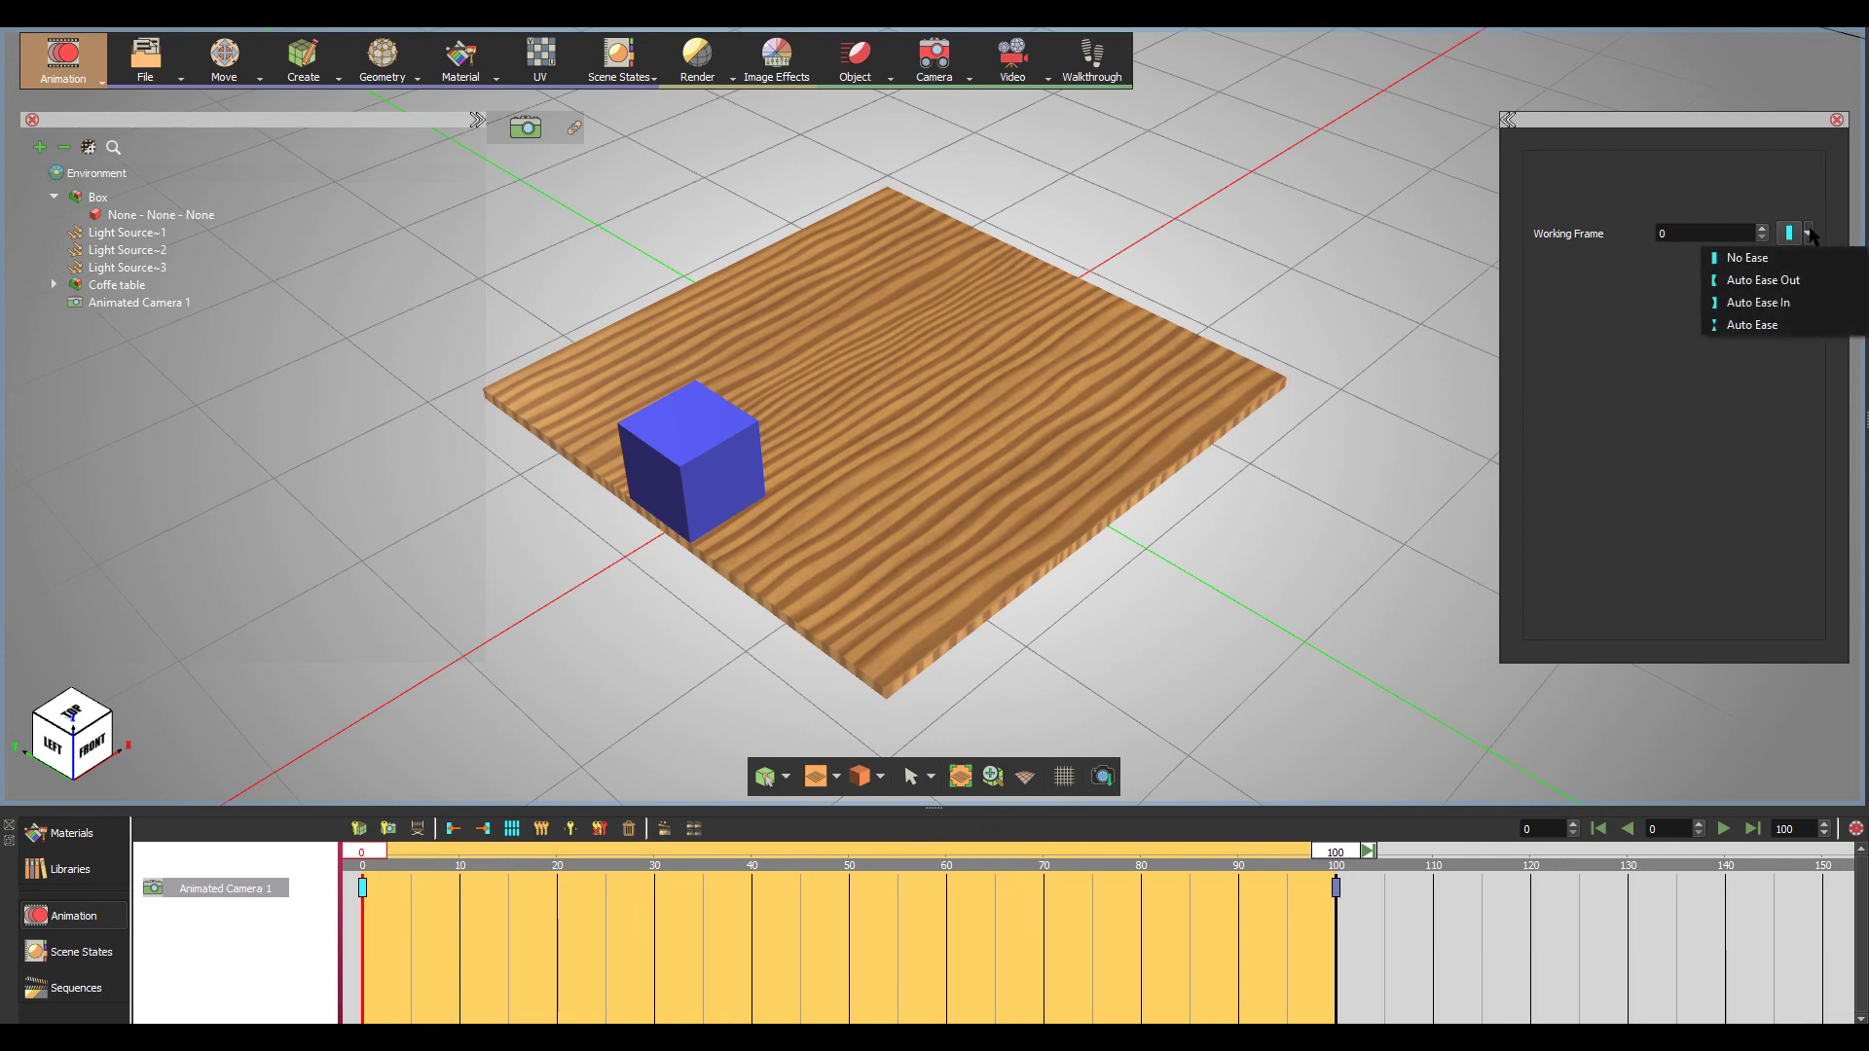
left_click(1762, 281)
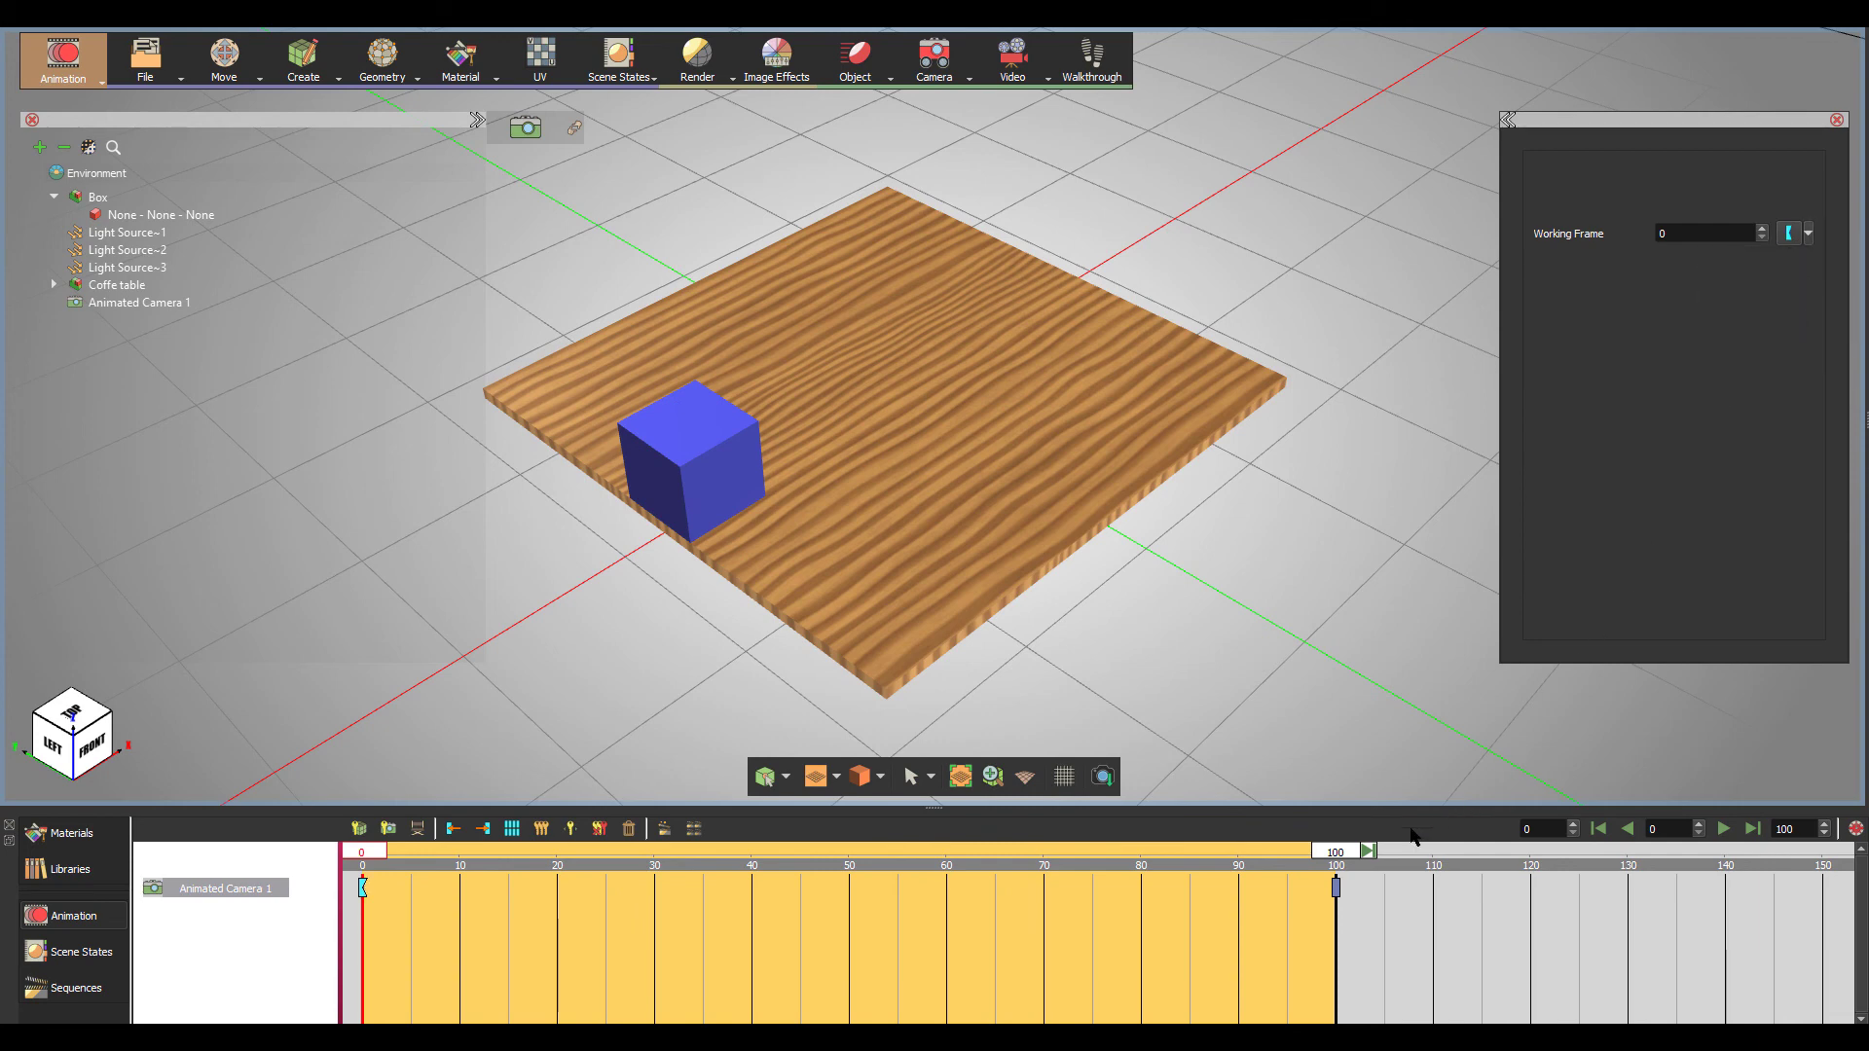
Step: Set the animated camera's keyframe at frame 100 to Auto Ease In and return to frame 0
left_click(1336, 887)
left_click(1807, 234)
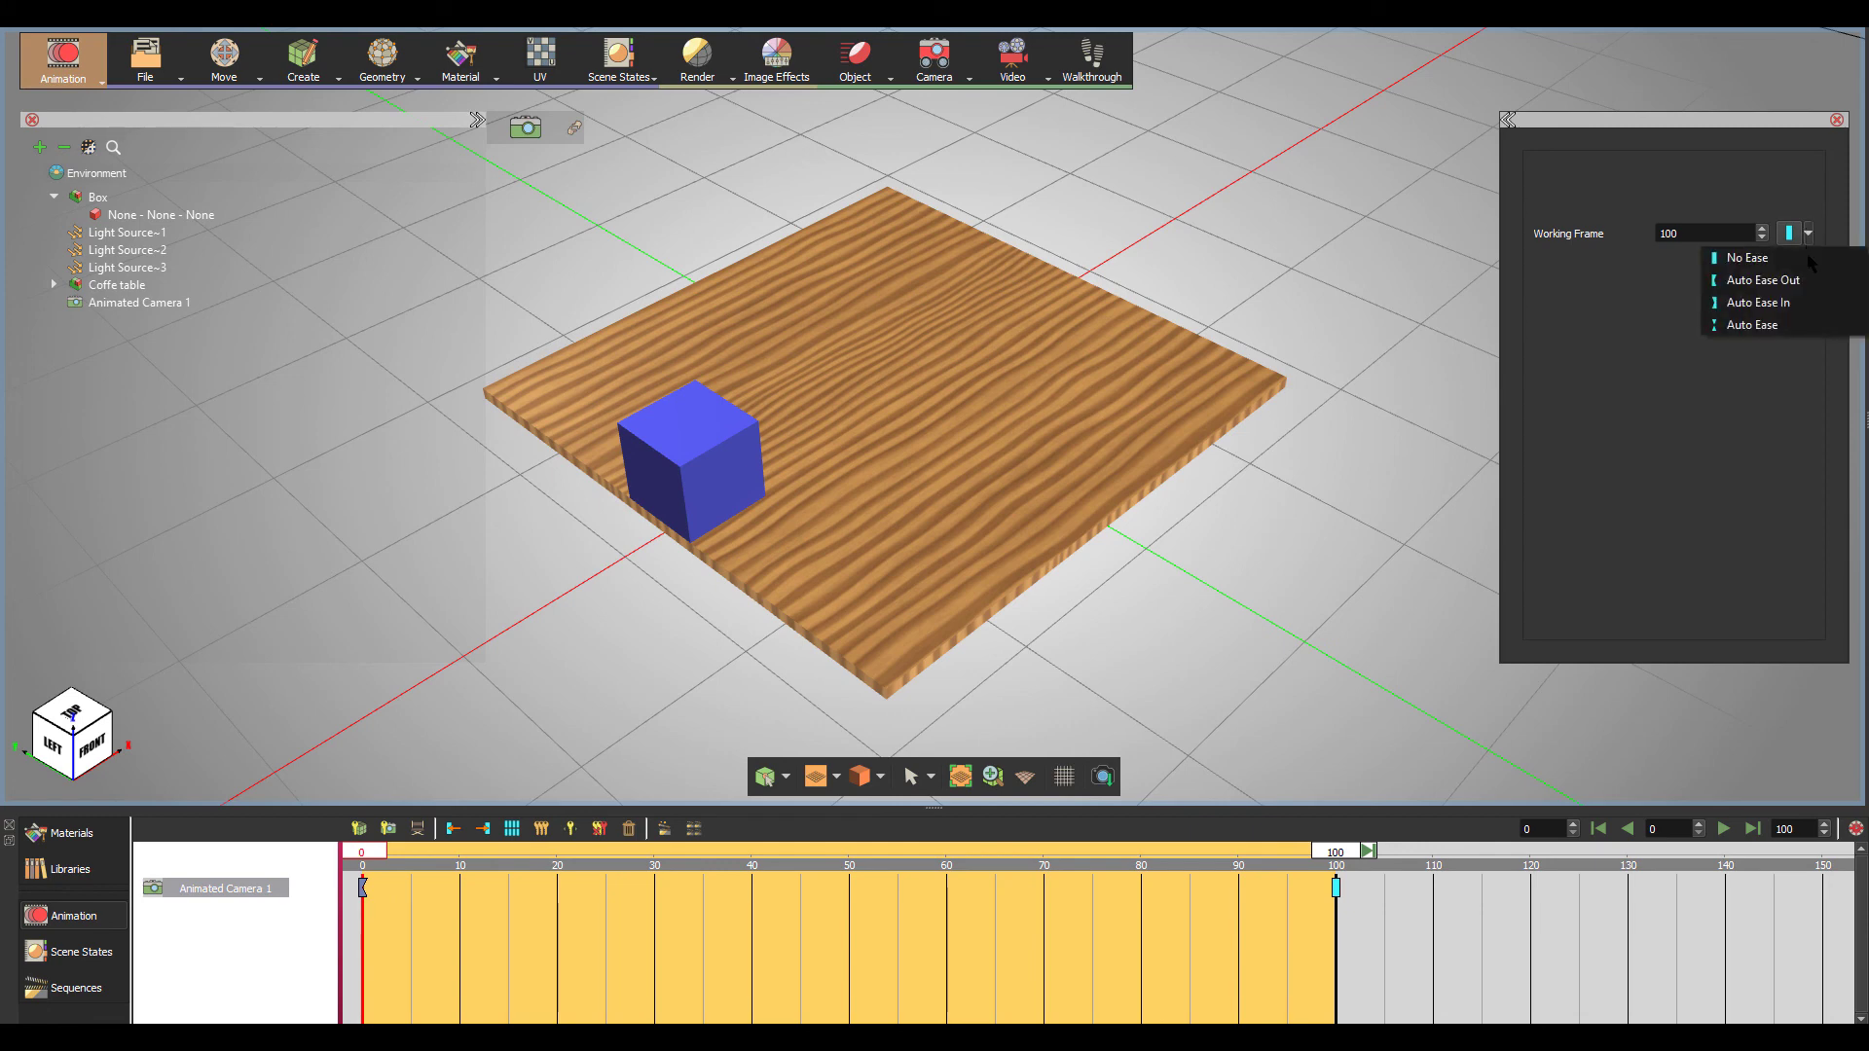
left_click(1812, 303)
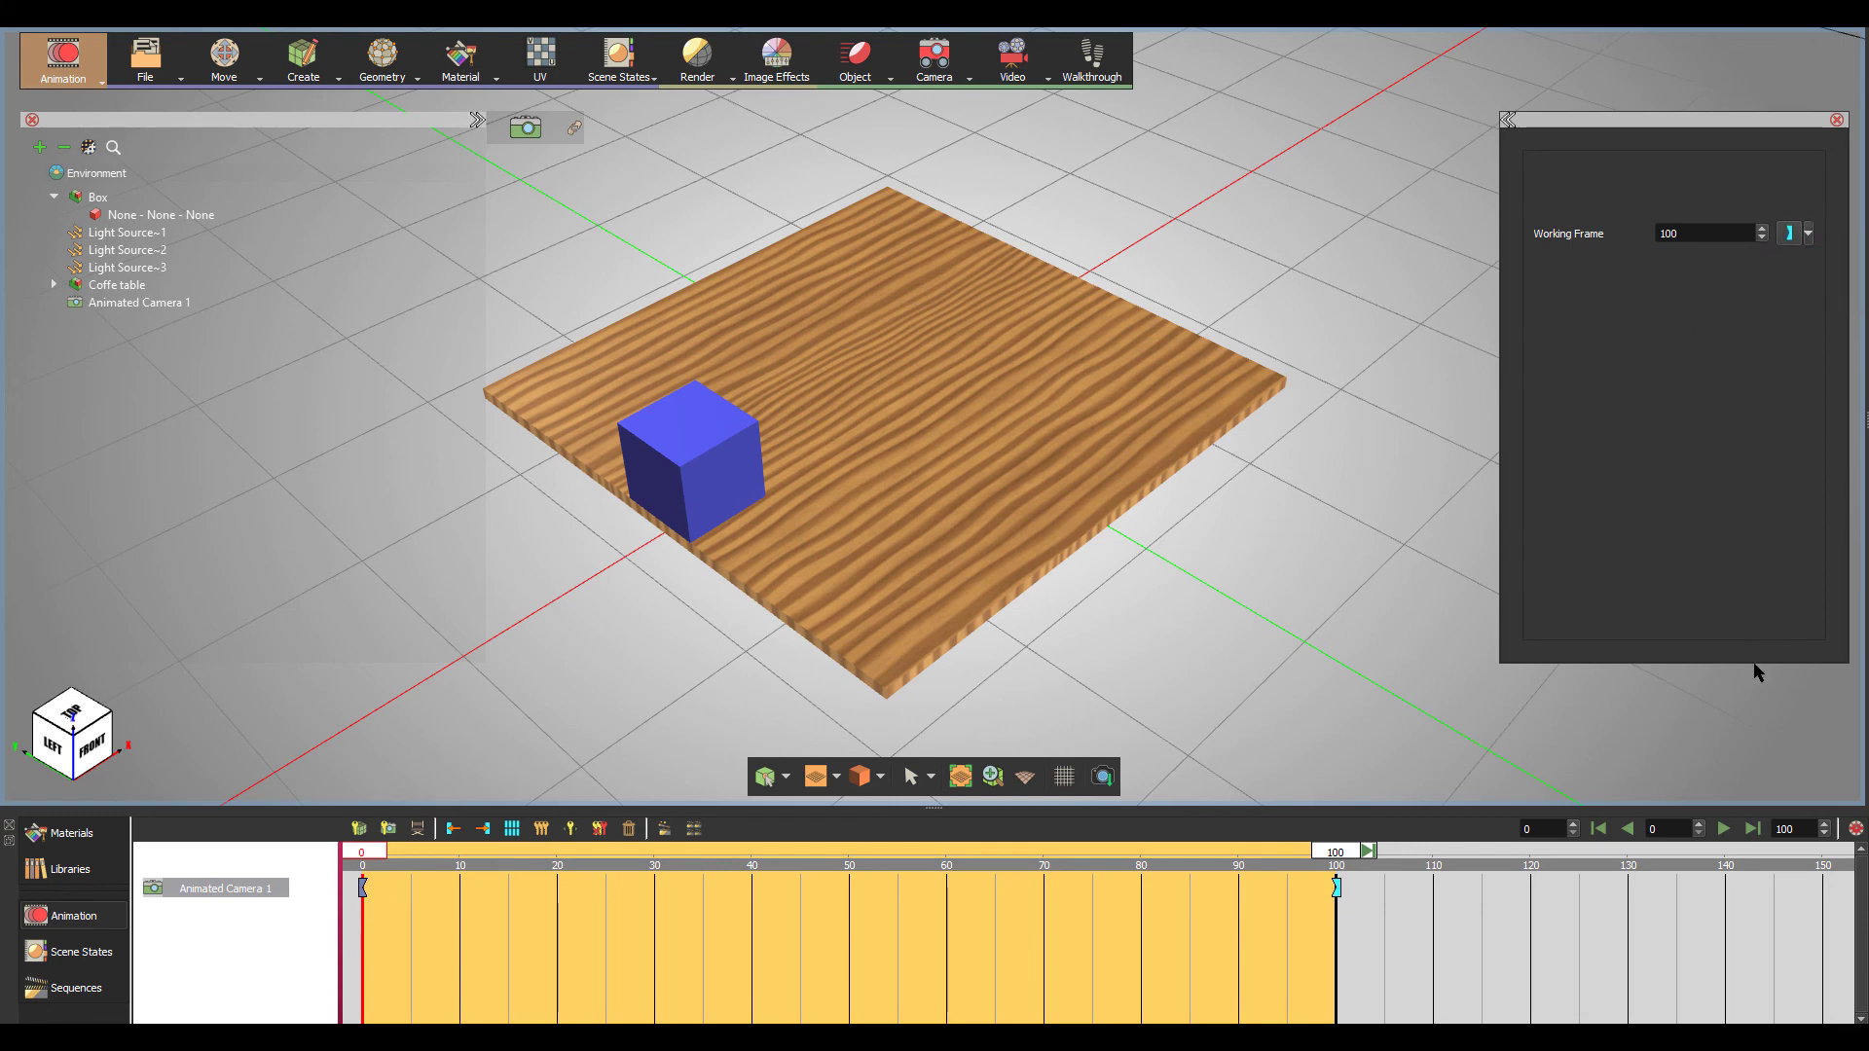
left_click(1599, 830)
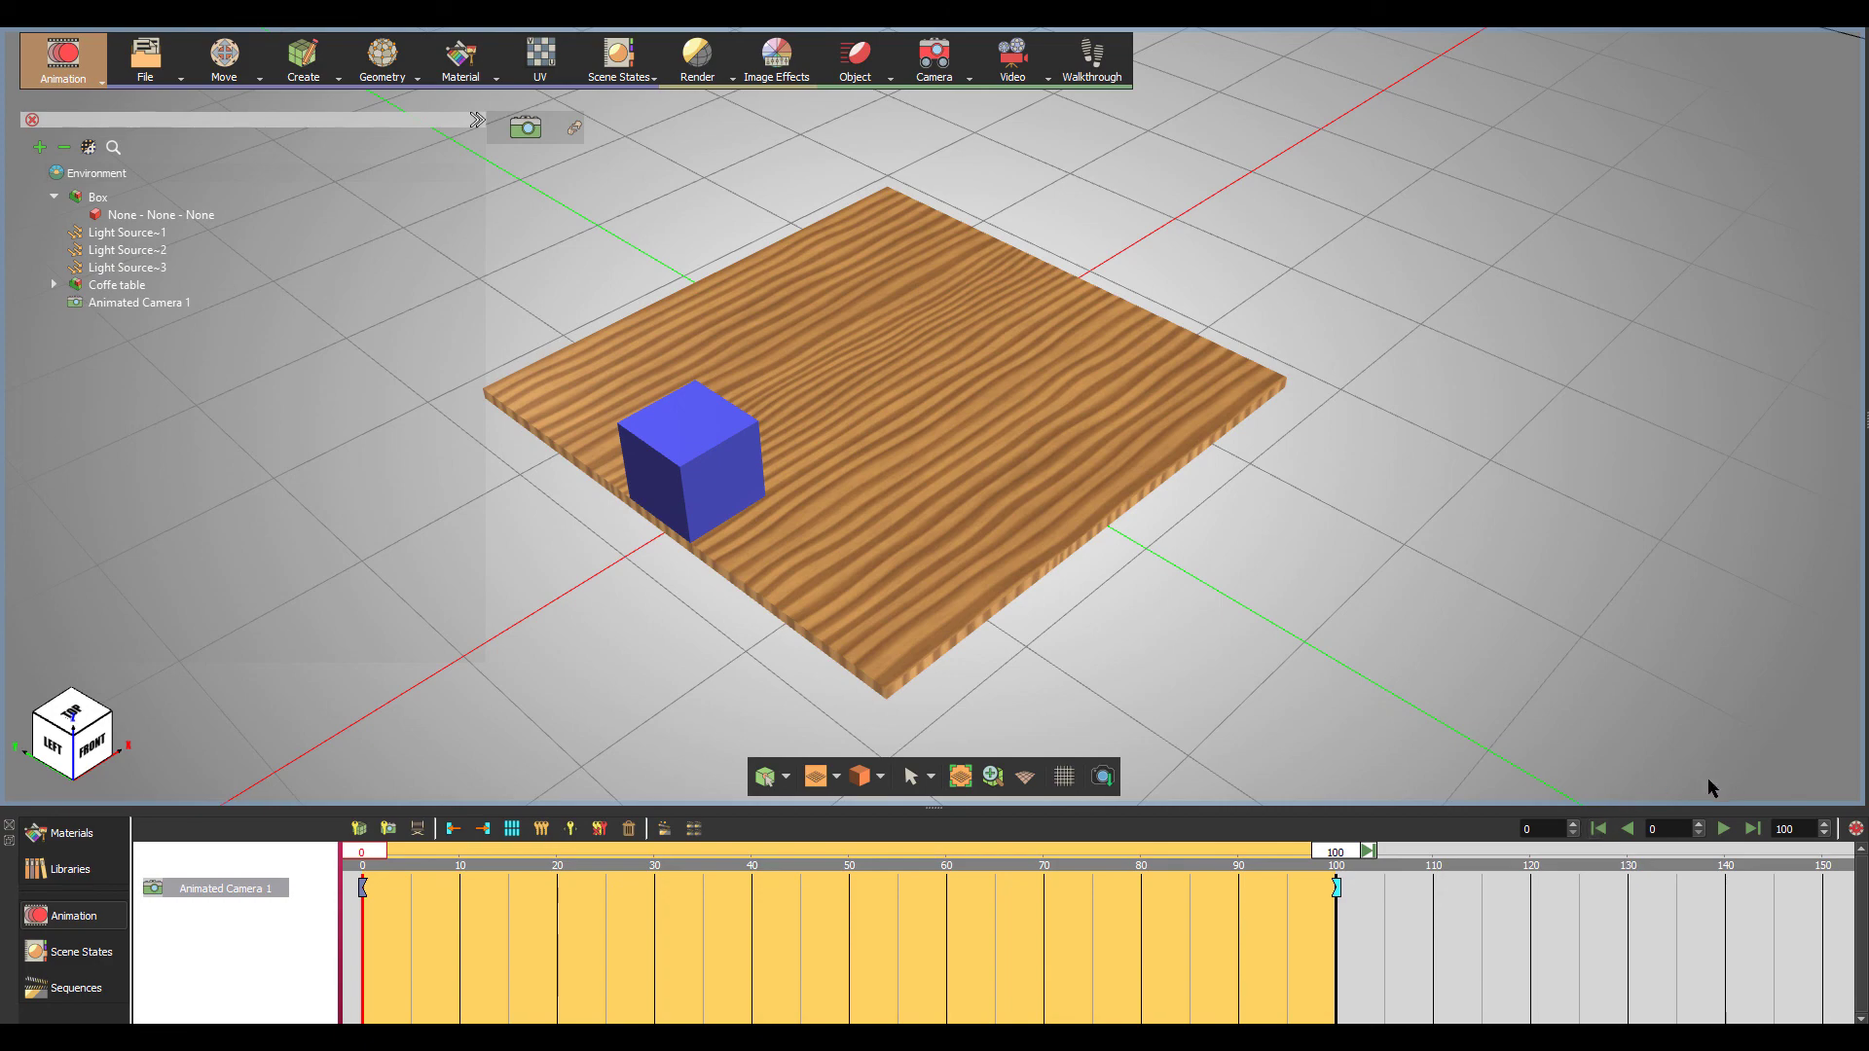